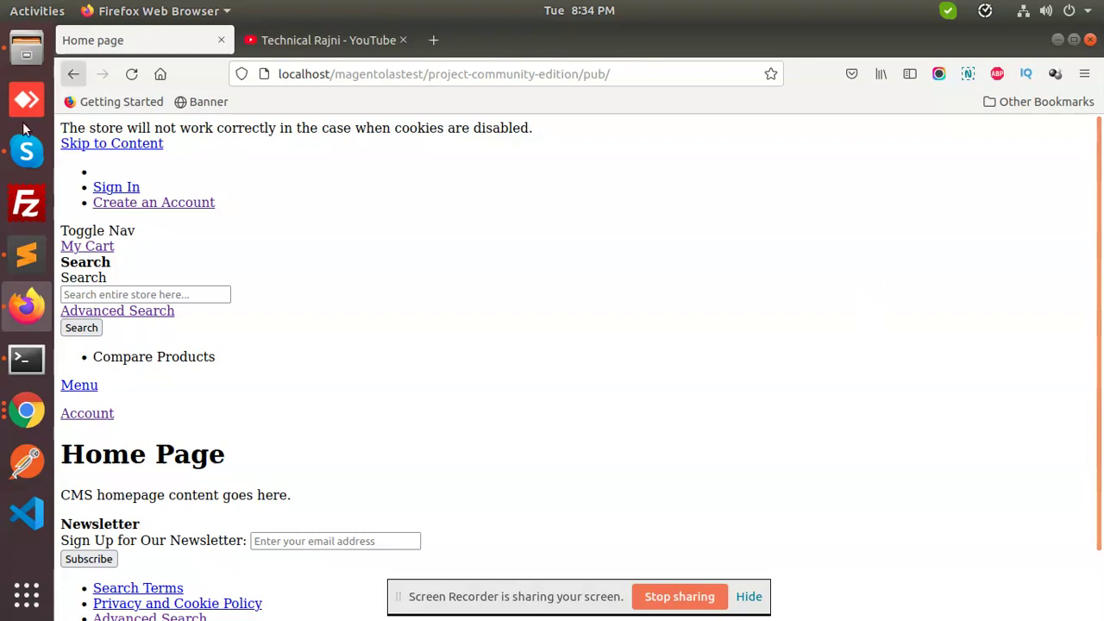
Follow the storefront's Create an Account link and inspect the resulting 404 Not Found error.
{"action": "scroll", "coordinate": [259, 308], "scroll_direction": "down", "scroll_amount": 2}
{"action": "scroll", "coordinate": [520, 227], "scroll_direction": "up", "scroll_amount": 2}
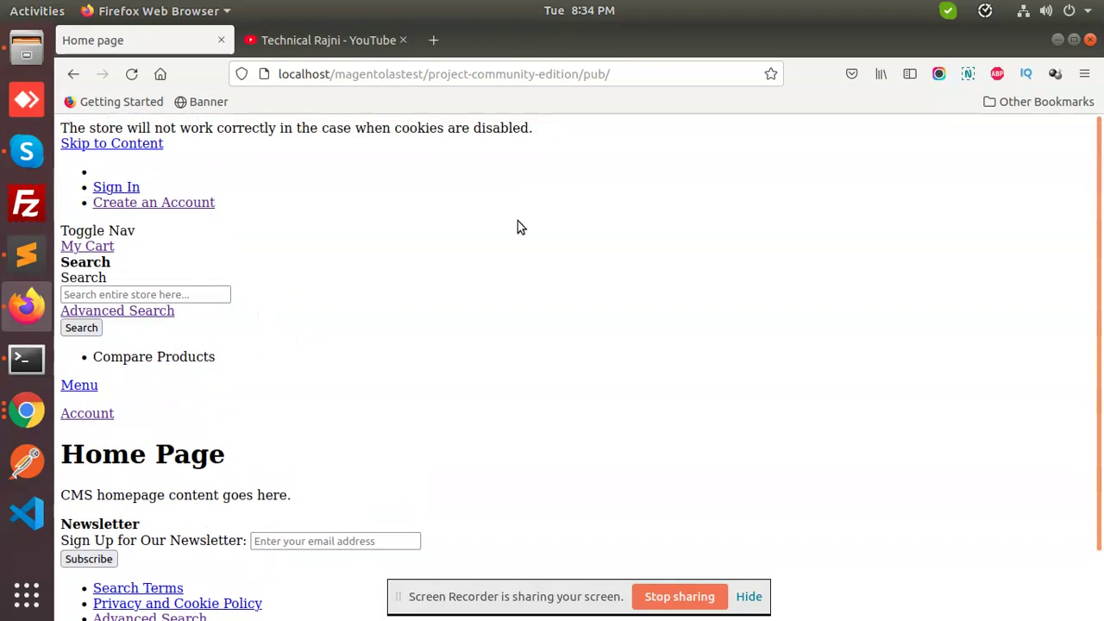
{"action": "scroll", "coordinate": [298, 299], "scroll_direction": "down", "scroll_amount": 2}
{"action": "scroll", "coordinate": [362, 292], "scroll_direction": "up", "scroll_amount": 2}
{"action": "scroll", "coordinate": [390, 289], "scroll_direction": "down", "scroll_amount": 2}
{"action": "scroll", "coordinate": [371, 310], "scroll_direction": "up", "scroll_amount": 2}
{"action": "scroll", "coordinate": [345, 345], "scroll_direction": "down", "scroll_amount": 2}
{"action": "scroll", "coordinate": [356, 324], "scroll_direction": "up", "scroll_amount": 2}
{"action": "scroll", "coordinate": [416, 295], "scroll_direction": "down", "scroll_amount": 2}
{"action": "scroll", "coordinate": [362, 319], "scroll_direction": "up", "scroll_amount": 2}
{"action": "scroll", "coordinate": [301, 343], "scroll_direction": "down", "scroll_amount": 2}
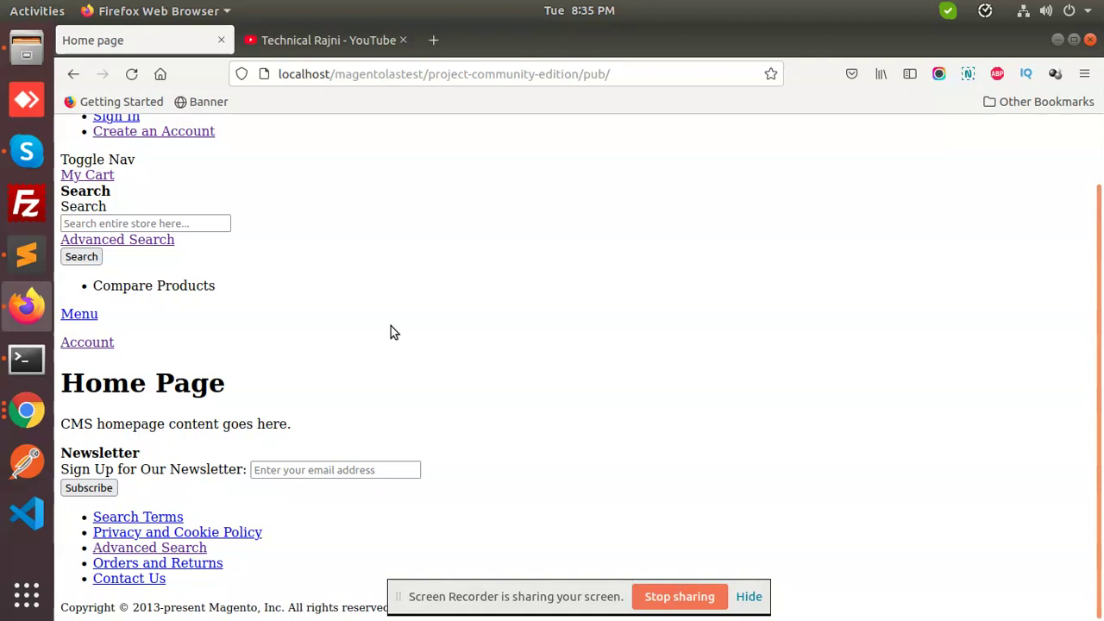
{"action": "scroll", "coordinate": [382, 327], "scroll_direction": "up", "scroll_amount": 2}
{"action": "left_click", "coordinate": [183, 202]}
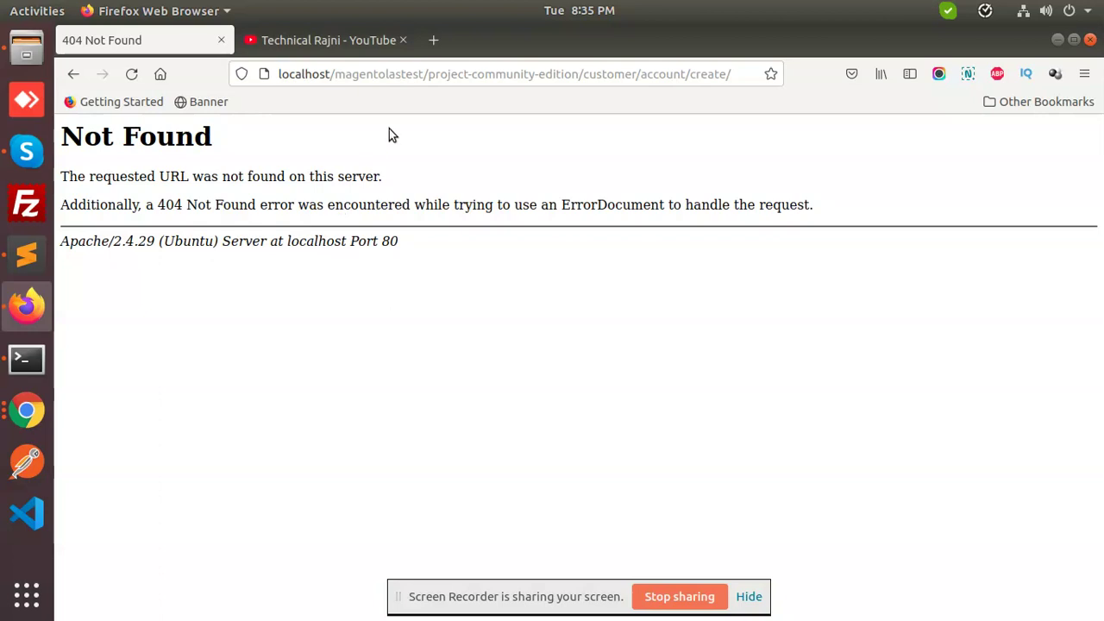
{"action": "left_click_drag", "start_coordinate": [226, 246], "coordinate": [382, 244]}
{"action": "left_click", "coordinate": [357, 264]}
Load localhost/phpmyadmin in a new browser tab.
{"action": "left_click", "coordinate": [442, 49]}
{"action": "left_click", "coordinate": [376, 82]}
{"action": "type", "text": "lo"}
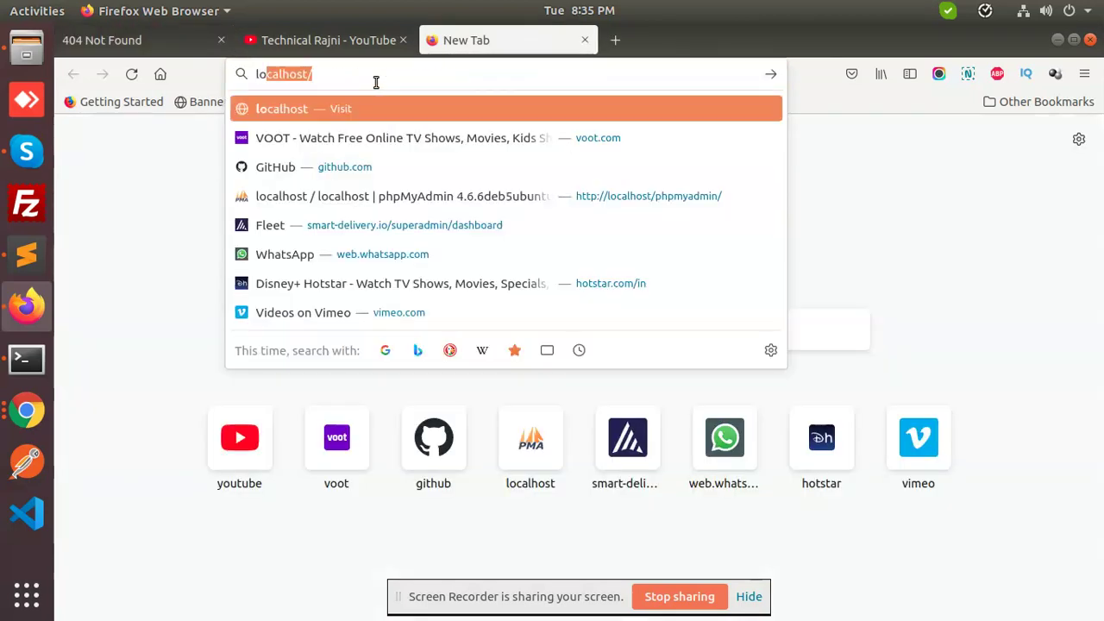
{"action": "key", "text": "Right"}
{"action": "type", "text": "php"}
{"action": "key", "text": "Return"}
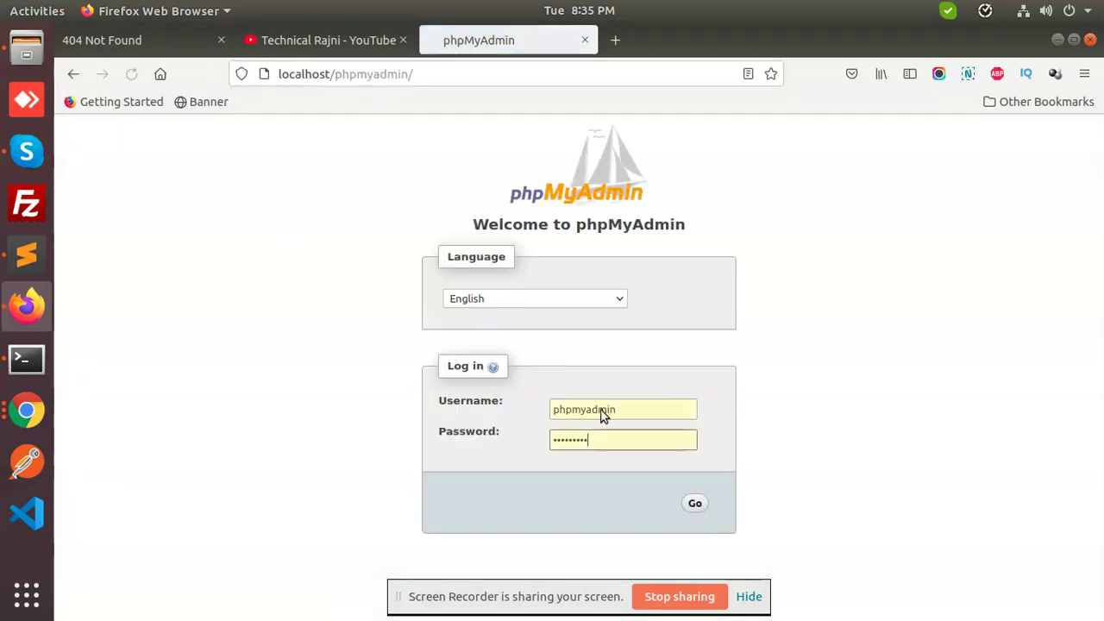
Log in to phpMyAdmin, dismiss the server error, and open the rajnikantm database.
{"action": "left_click", "coordinate": [690, 502]}
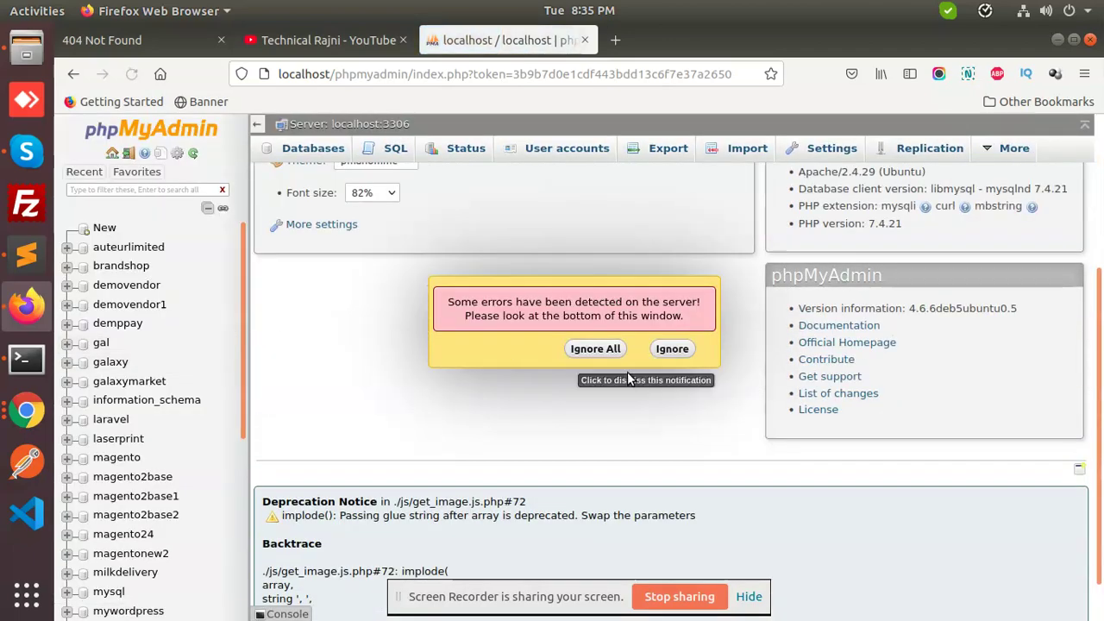
{"action": "left_click", "coordinate": [595, 348]}
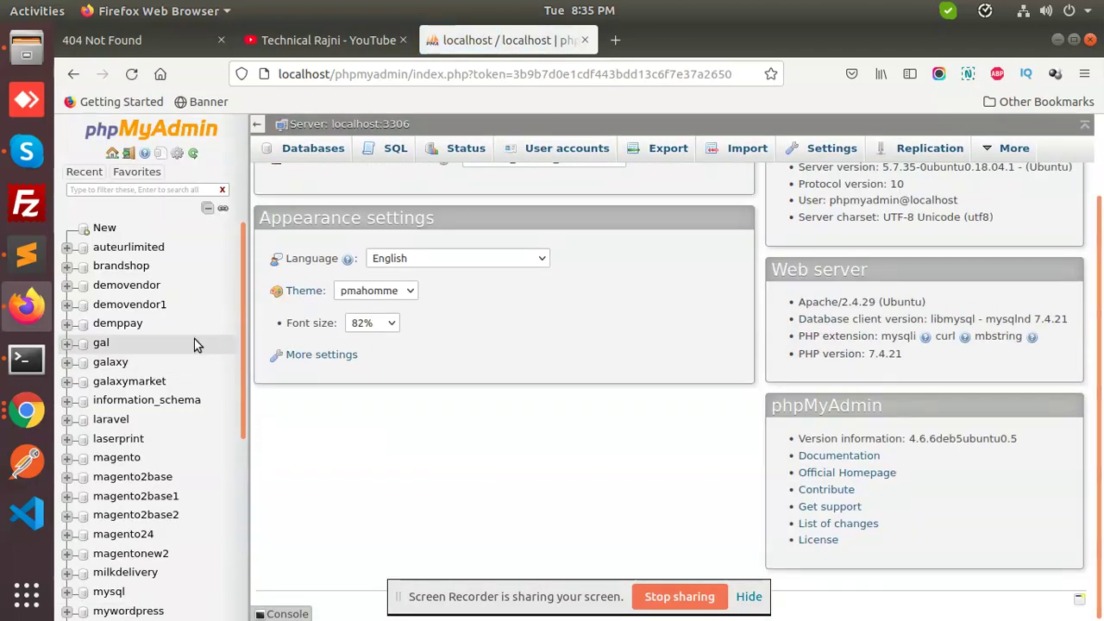
{"action": "scroll", "coordinate": [172, 392], "scroll_direction": "down", "scroll_amount": 3}
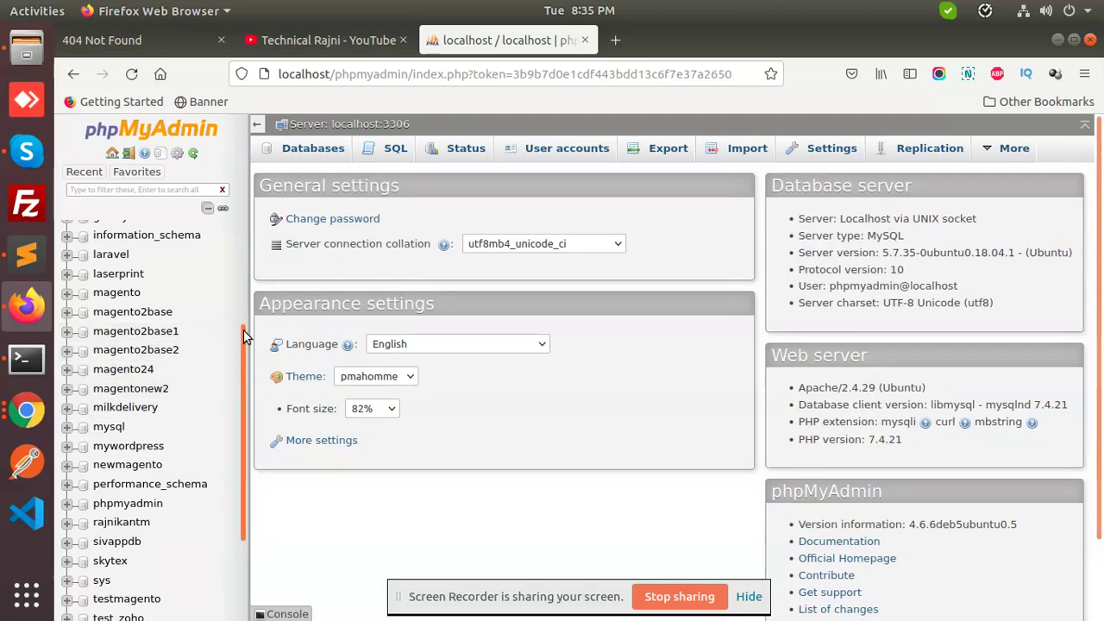
{"action": "left_click_drag", "start_coordinate": [243, 329], "coordinate": [245, 472]}
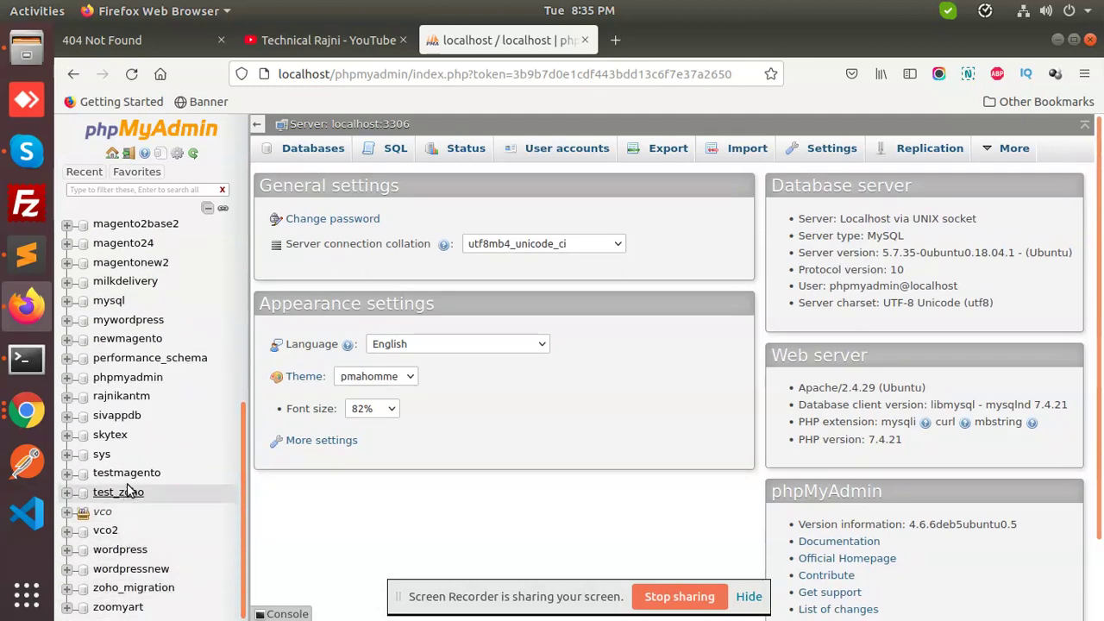
{"action": "left_click", "coordinate": [114, 398]}
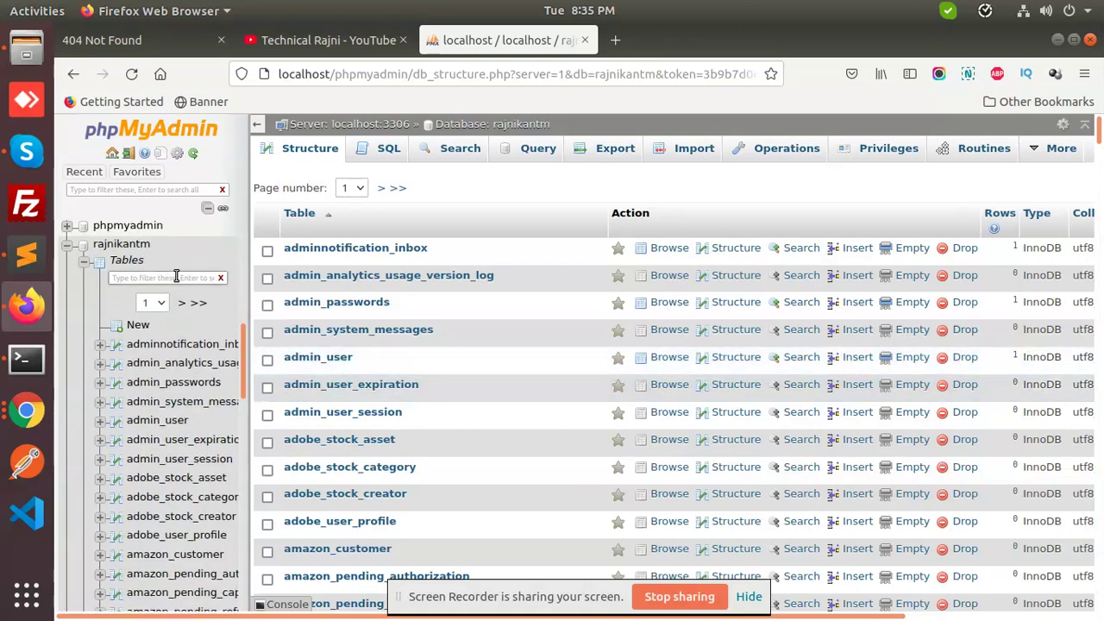
Filter the rajnikantm tables by 'core_config' and open the core_config_data table.
{"action": "left_click", "coordinate": [176, 277]}
{"action": "type", "text": "core"}
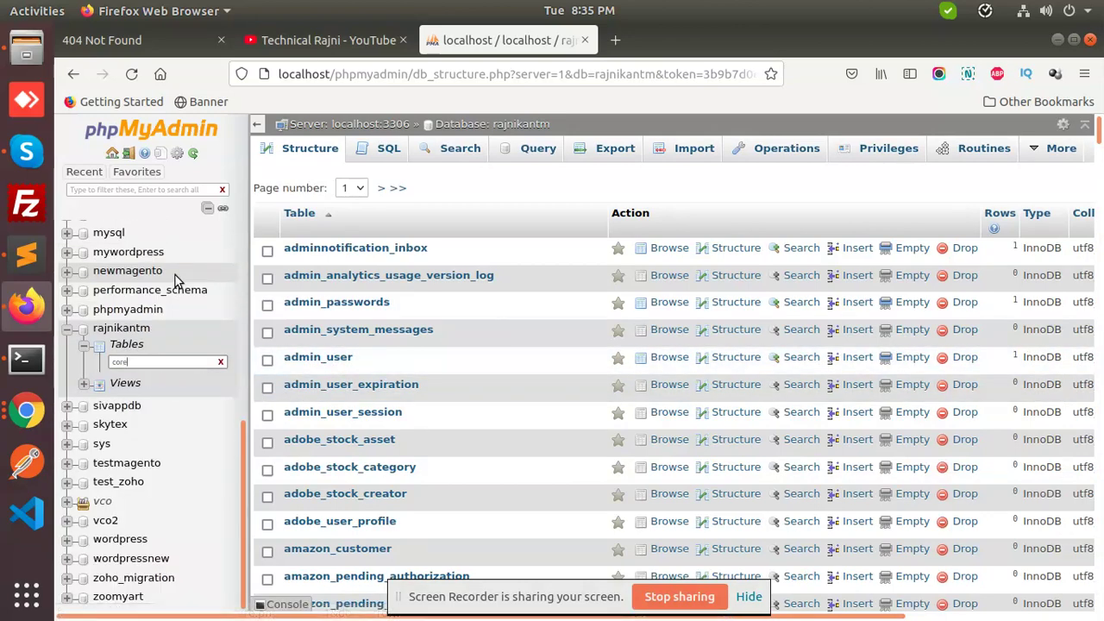
{"action": "type", "text": "_config"}
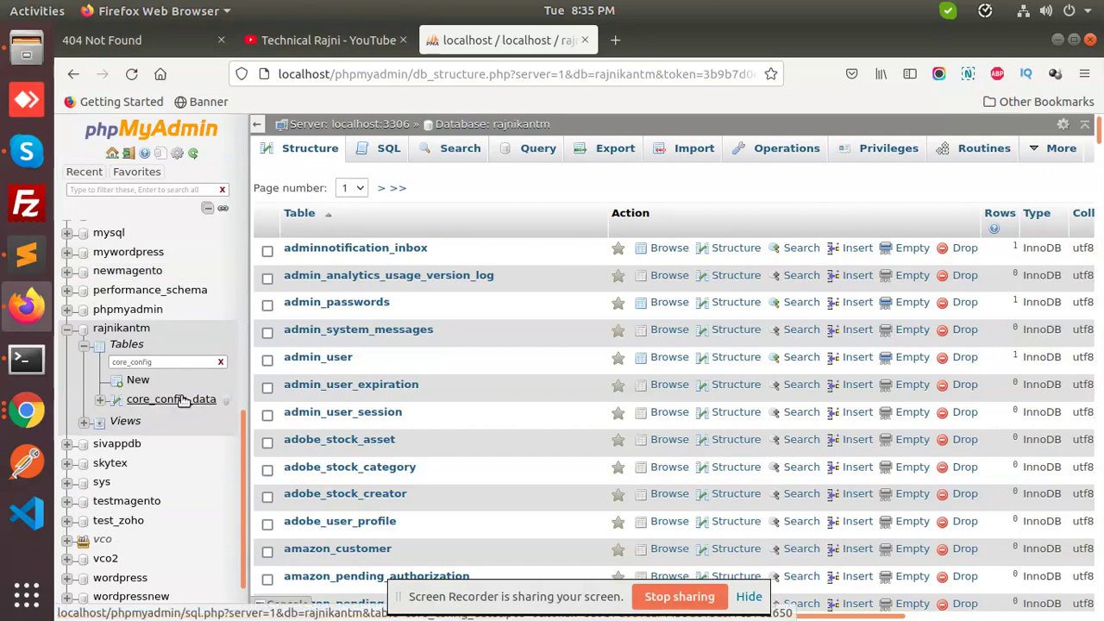
{"action": "left_click", "coordinate": [182, 398]}
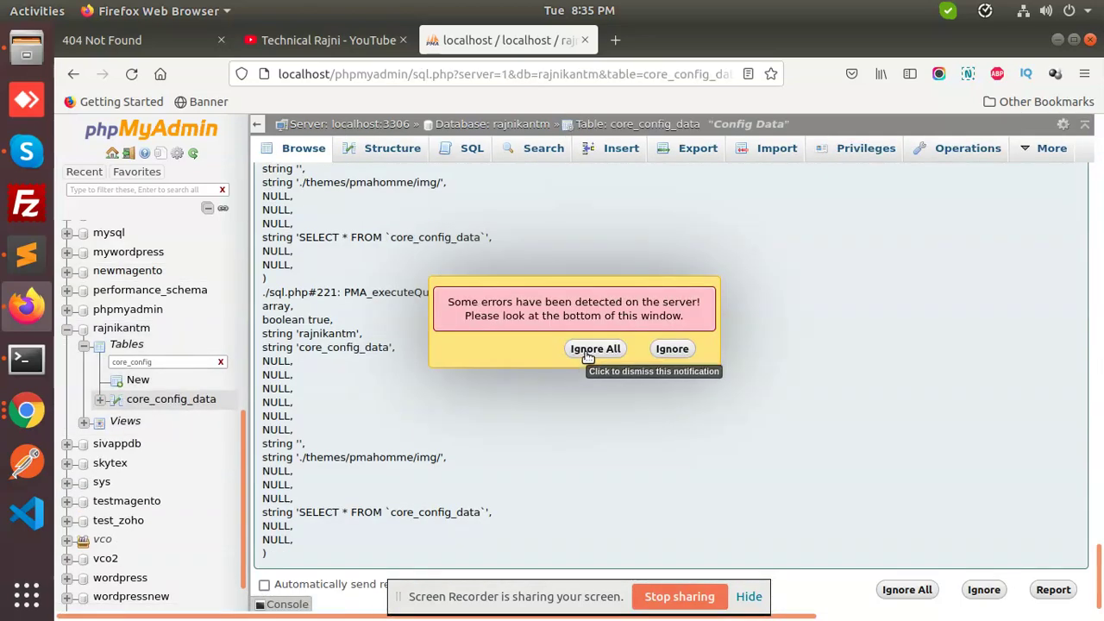
{"action": "left_click", "coordinate": [587, 348]}
Append 'pub/' to the web/unsecure/base_url value and save it.
{"action": "scroll", "coordinate": [991, 357], "scroll_direction": "up", "scroll_amount": 10}
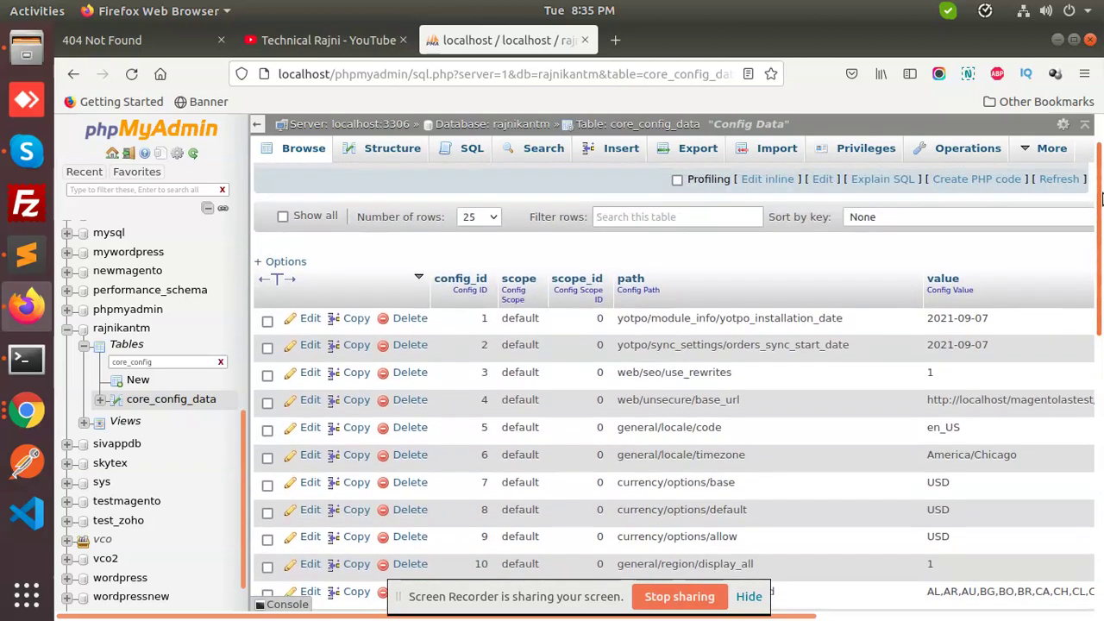
{"action": "left_click", "coordinate": [849, 617]}
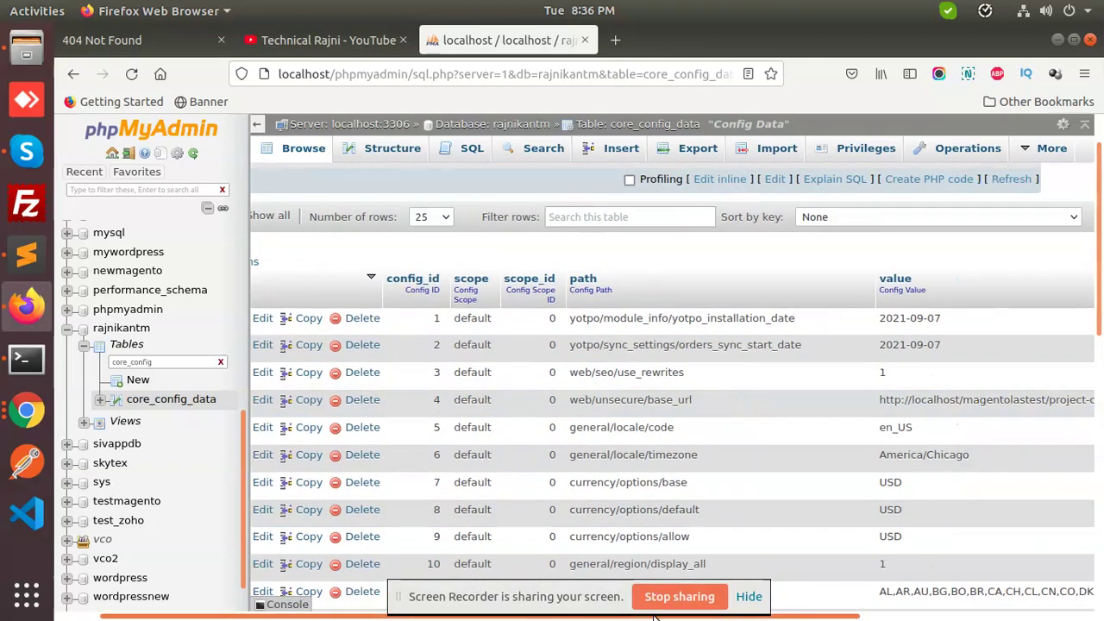
{"action": "double_click", "coordinate": [888, 399]}
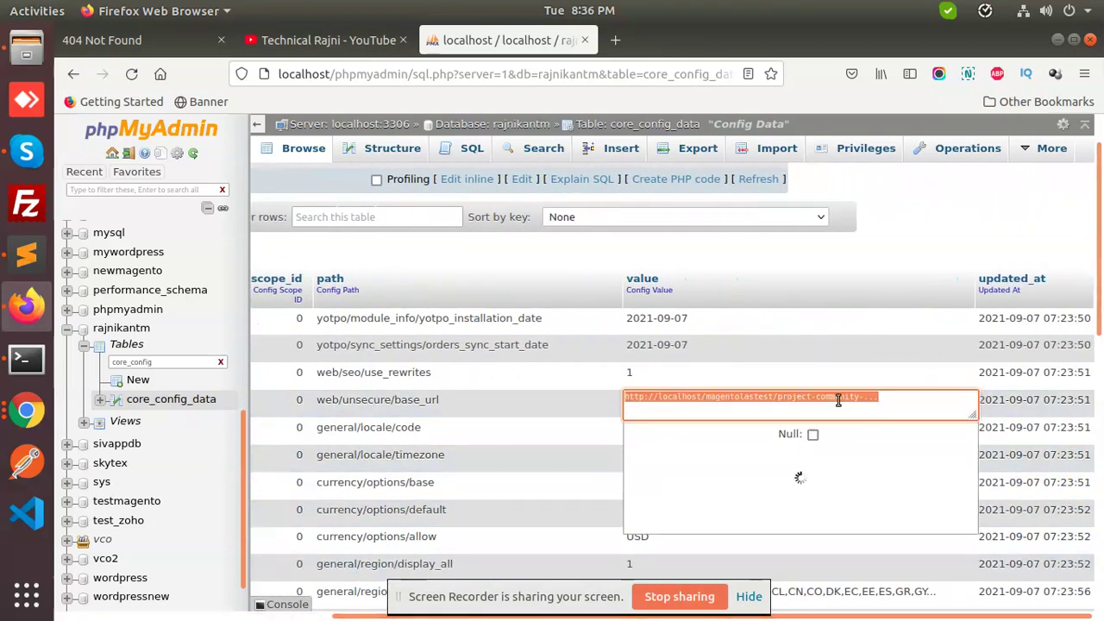
{"action": "type", "text": "pub/"}
{"action": "key", "text": "Return"}
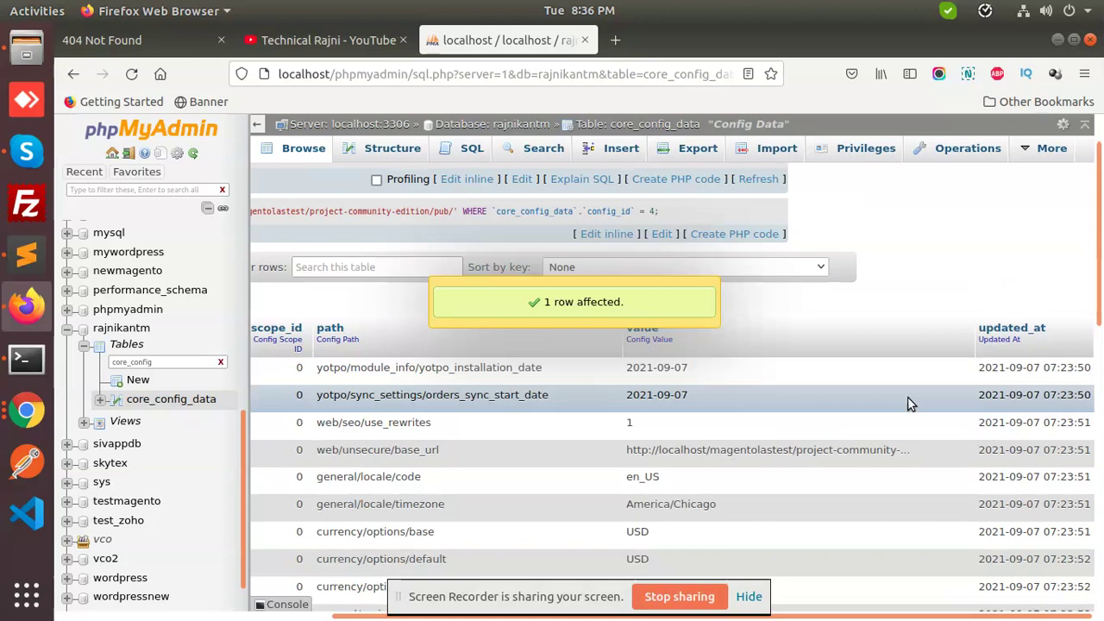
{"action": "left_click", "coordinate": [25, 358]}
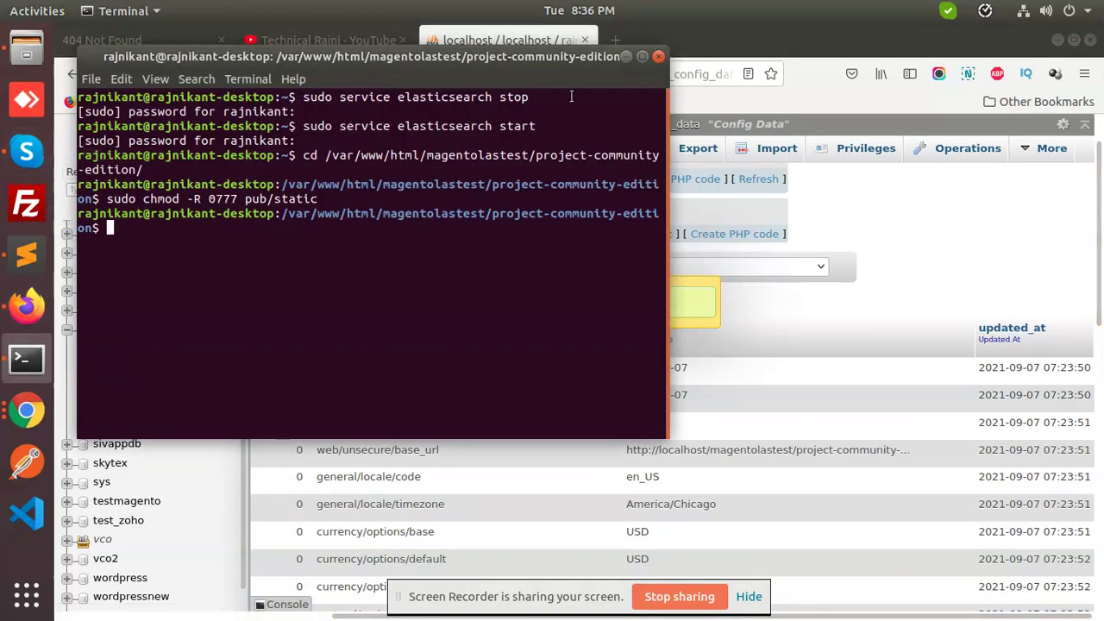
Maximize Terminal and copy the setup:upgrade command from the Sublime Text notes.
{"action": "left_click", "coordinate": [642, 56]}
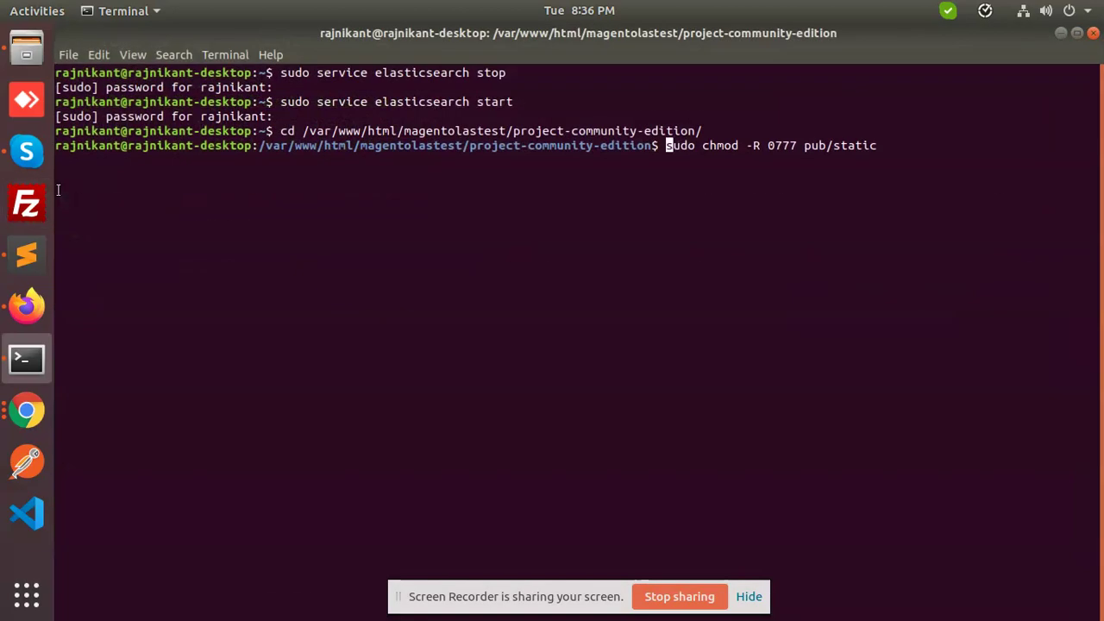
{"action": "left_click", "coordinate": [26, 255]}
{"action": "left_click", "coordinate": [268, 80]}
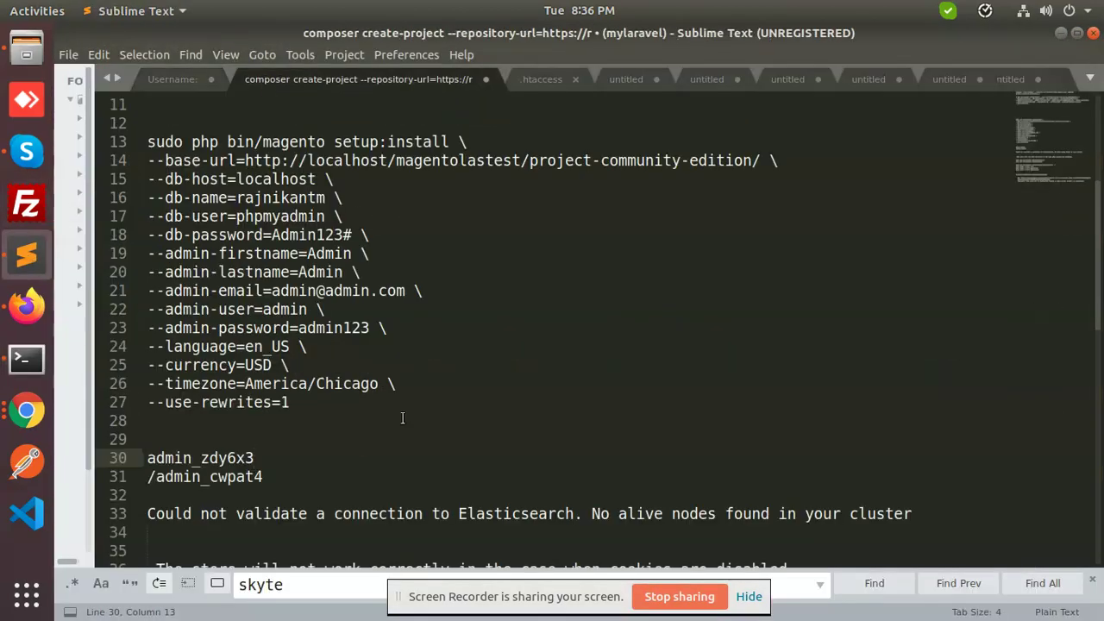
{"action": "scroll", "coordinate": [597, 424], "scroll_direction": "down", "scroll_amount": 1}
{"action": "scroll", "coordinate": [597, 424], "scroll_direction": "down", "scroll_amount": 5}
{"action": "scroll", "coordinate": [604, 421], "scroll_direction": "up", "scroll_amount": 1}
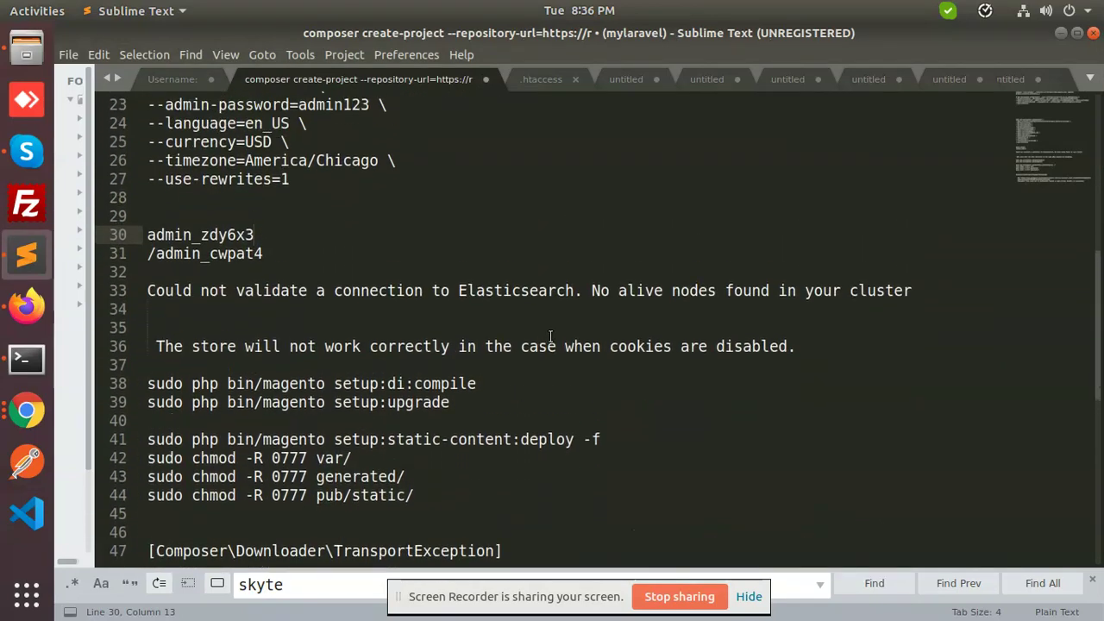
{"action": "left_click_drag", "start_coordinate": [486, 385], "coordinate": [135, 402]}
{"action": "key", "text": "ctrl+c"}
Clear the terminal prompt, then paste and run 'sudo php bin/magento setup:upgrade'.
{"action": "left_click", "coordinate": [26, 358]}
{"action": "right_click", "coordinate": [293, 278]}
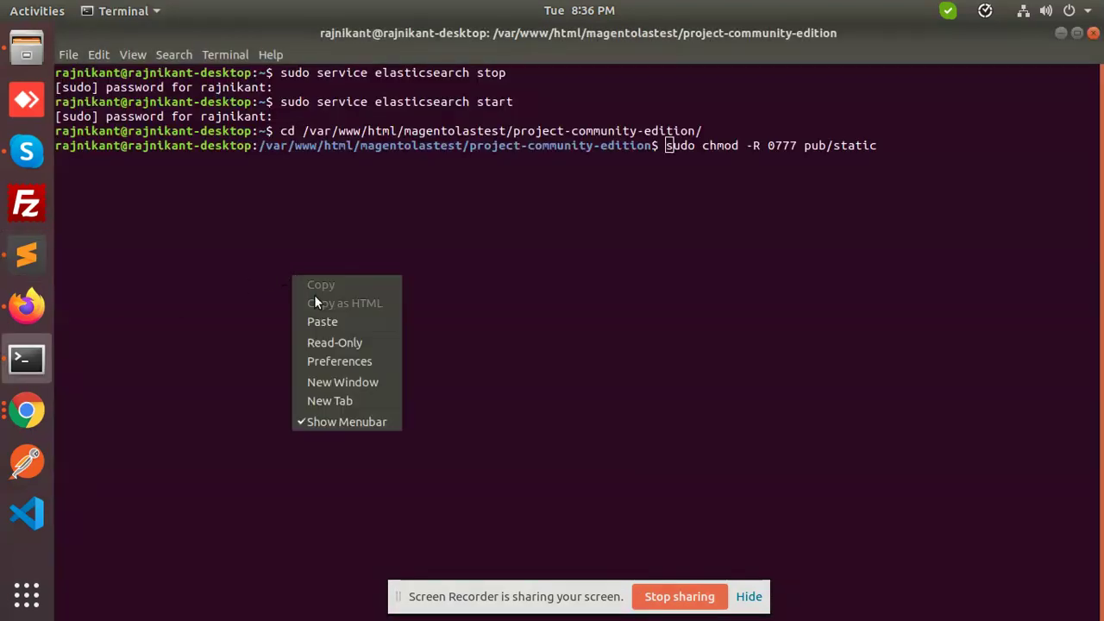
{"action": "left_click", "coordinate": [522, 270]}
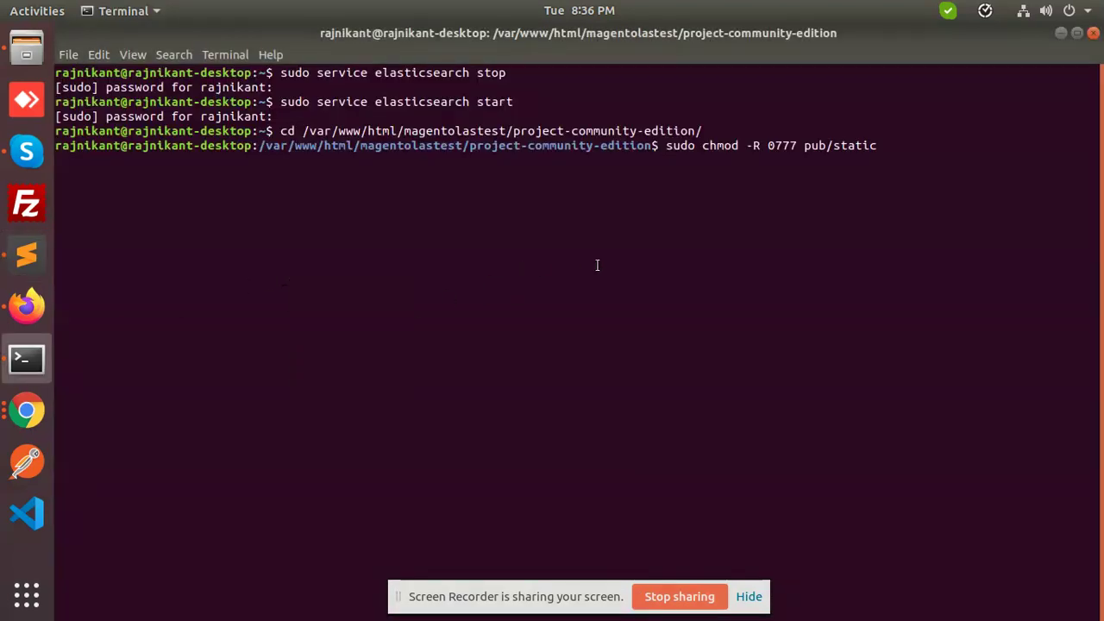
{"action": "key", "text": "ctrl+c"}
{"action": "key", "text": "ctrl+c"}
{"action": "right_click", "coordinate": [594, 301]}
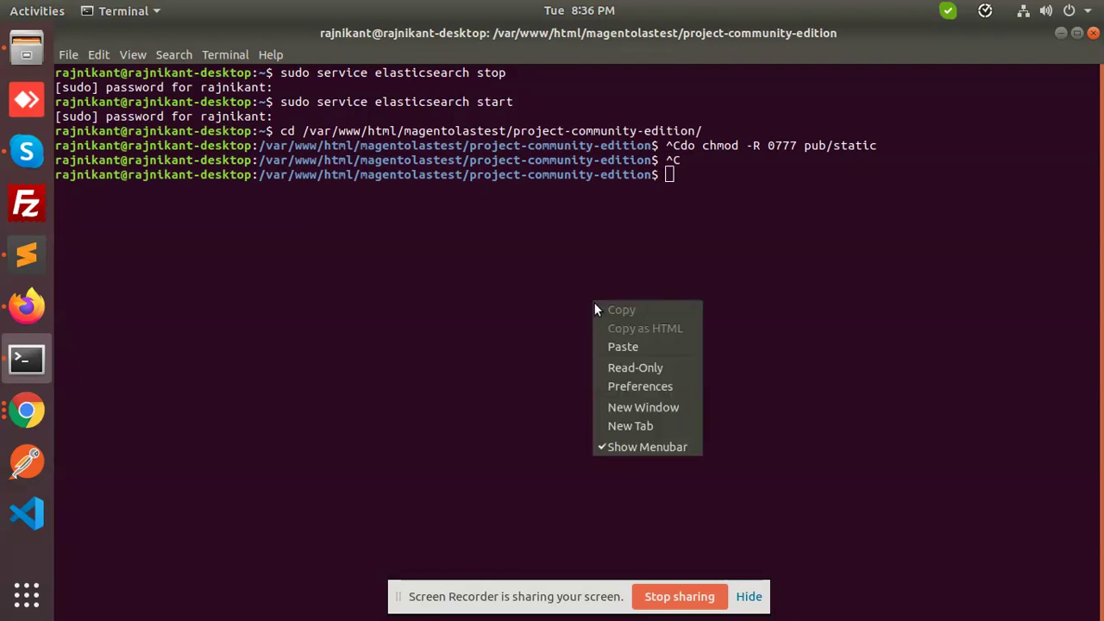
{"action": "left_click", "coordinate": [616, 348]}
{"action": "key", "text": "Return"}
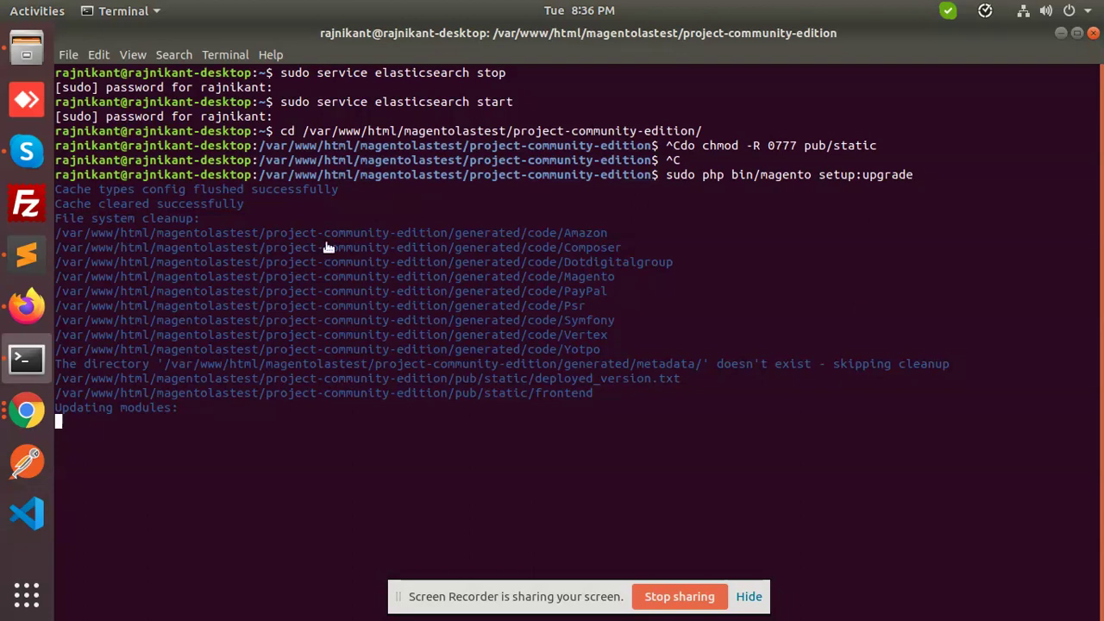
Copy 'php bin/magento setup:static-content:deploy -f' from the notes and run it in Terminal.
{"action": "left_click", "coordinate": [26, 255]}
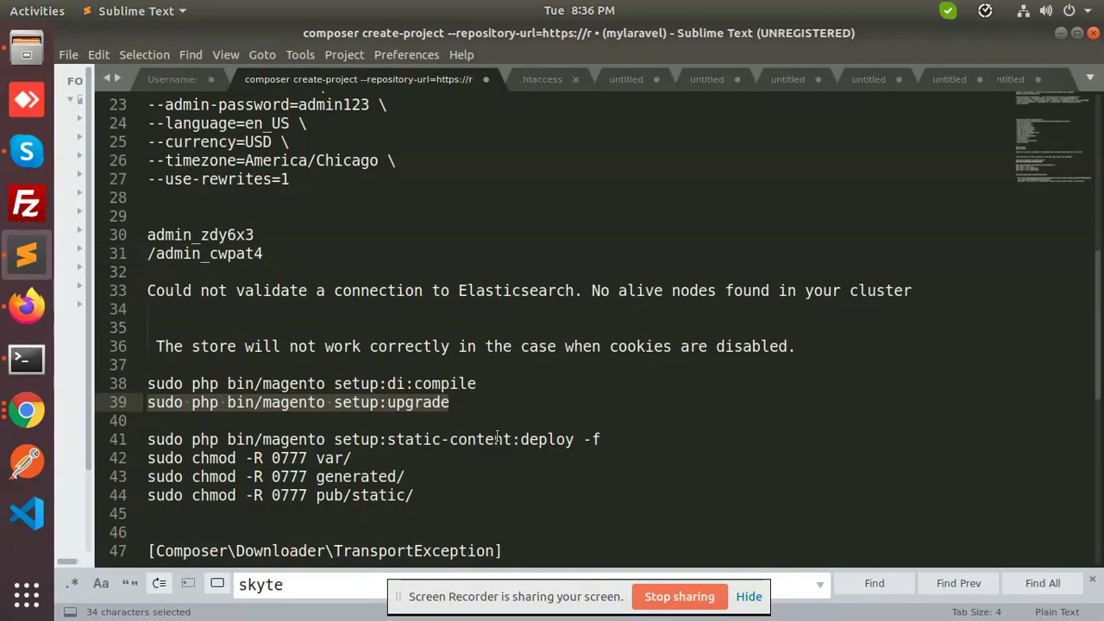
{"action": "left_click_drag", "start_coordinate": [604, 439], "coordinate": [136, 439]}
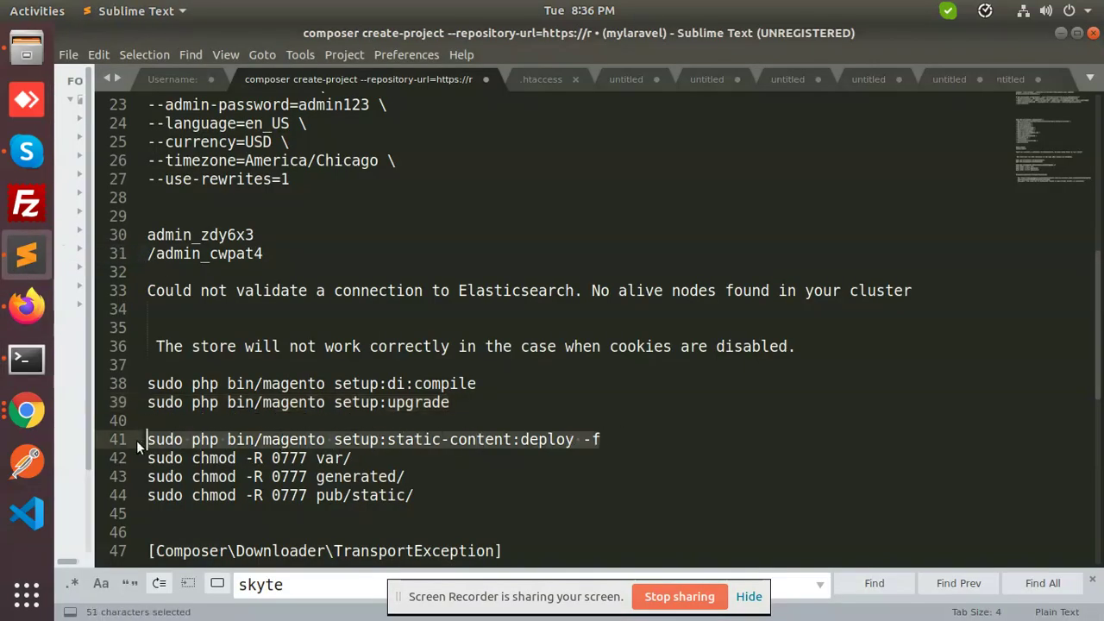
{"action": "key", "text": "ctrl+c"}
{"action": "key", "text": "alt+Tab"}
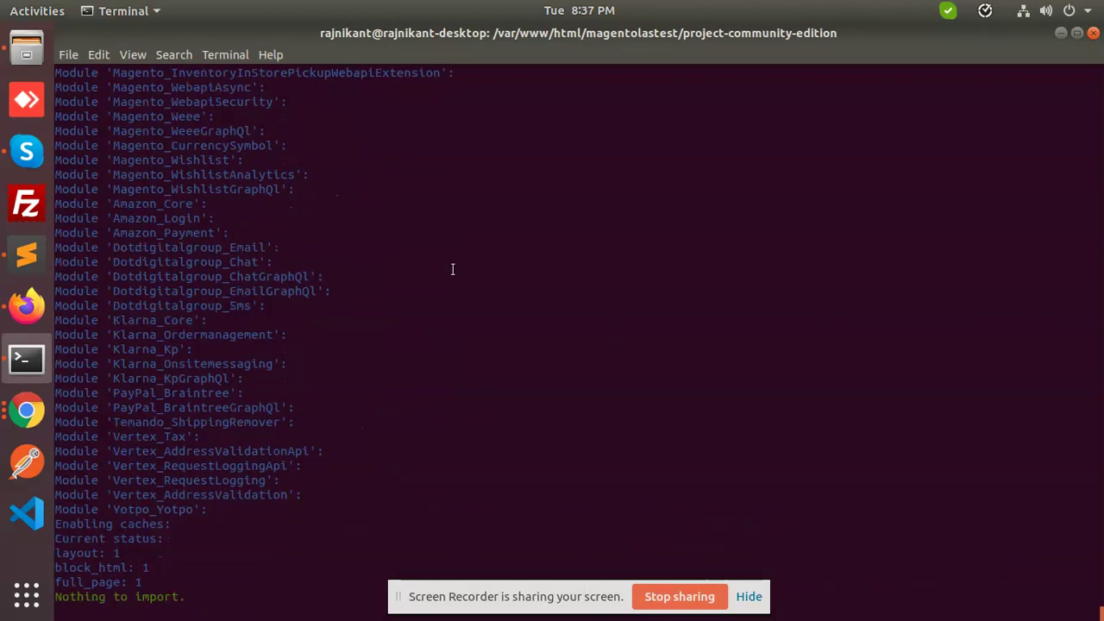
{"action": "right_click", "coordinate": [455, 233]}
{"action": "left_click", "coordinate": [494, 280]}
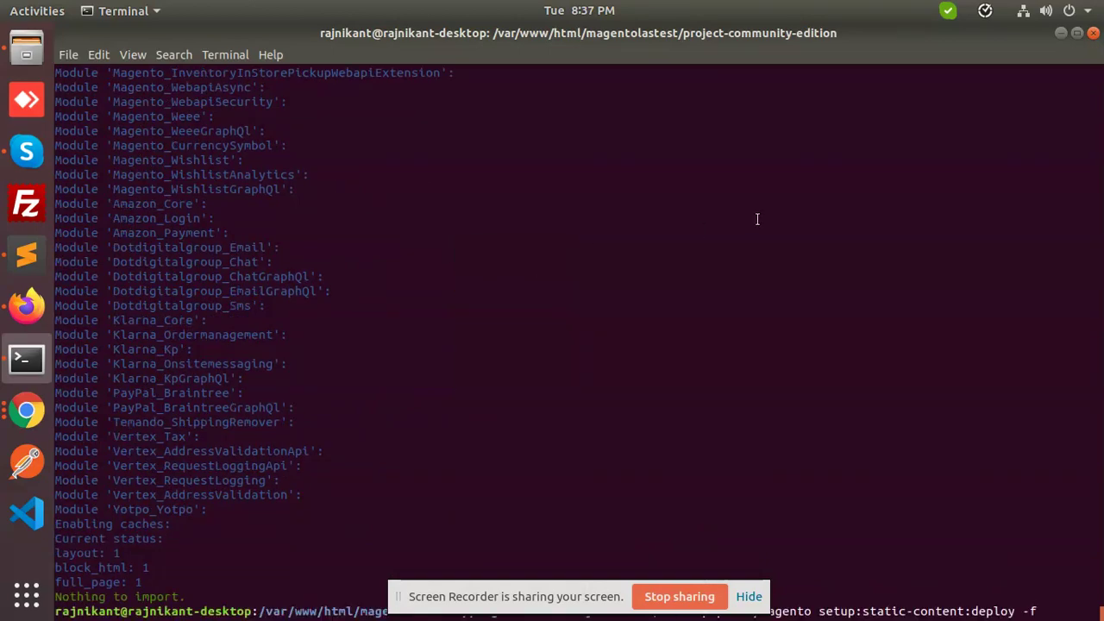
{"action": "key", "text": "Return"}
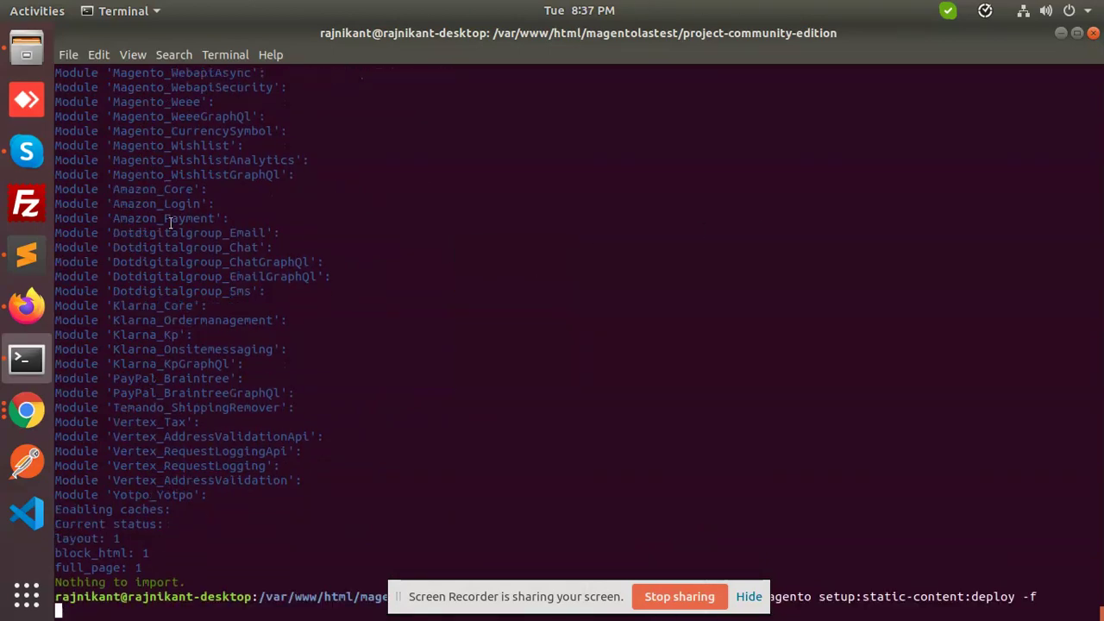
Select the three chmod permission commands in the notes and return to Terminal.
{"action": "left_click", "coordinate": [48, 254]}
{"action": "left_click_drag", "start_coordinate": [496, 495], "coordinate": [148, 460]}
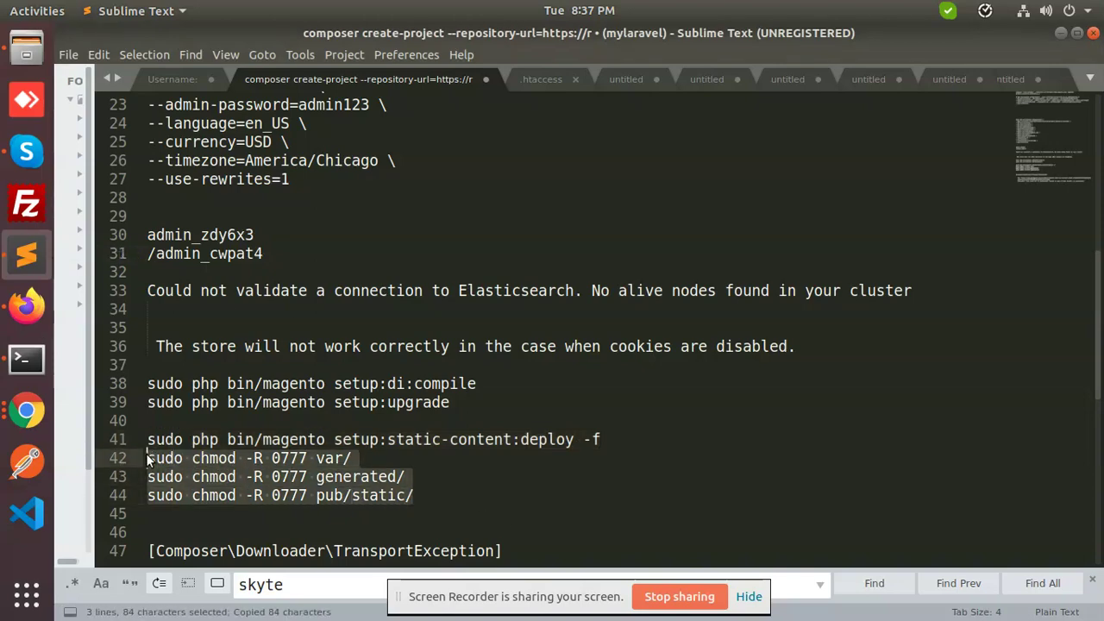
{"action": "key", "text": "alt+Tab"}
{"action": "key", "text": "Return"}
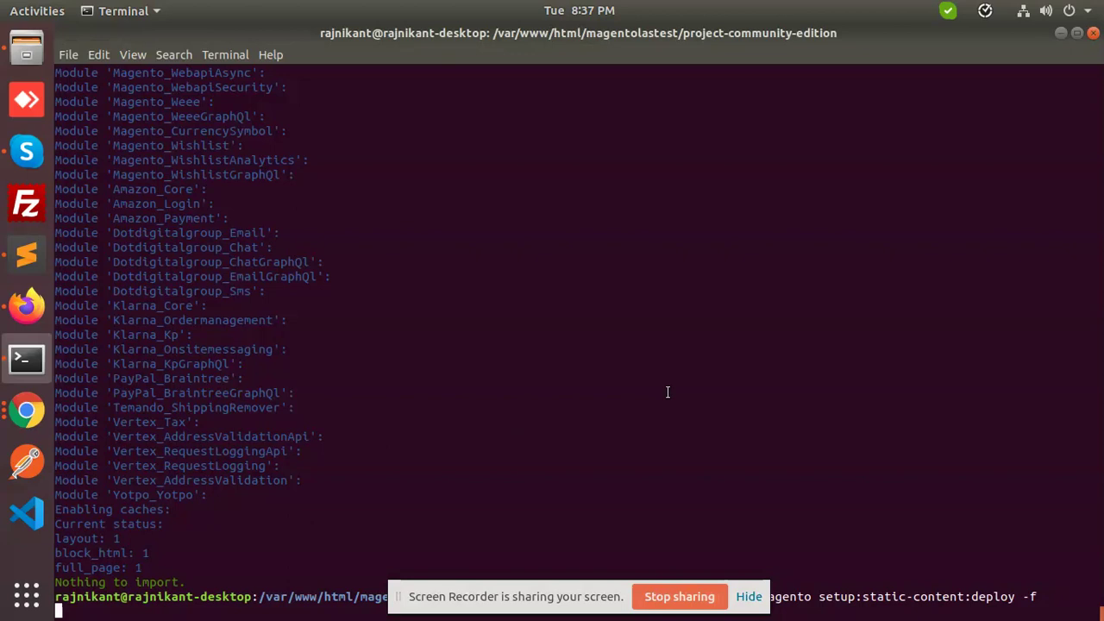
After the deploy finishes, run sudo chmod -R 0777 on var/, generated/ and pub/static/.
{"action": "left_click_drag", "start_coordinate": [482, 604], "coordinate": [648, 380]}
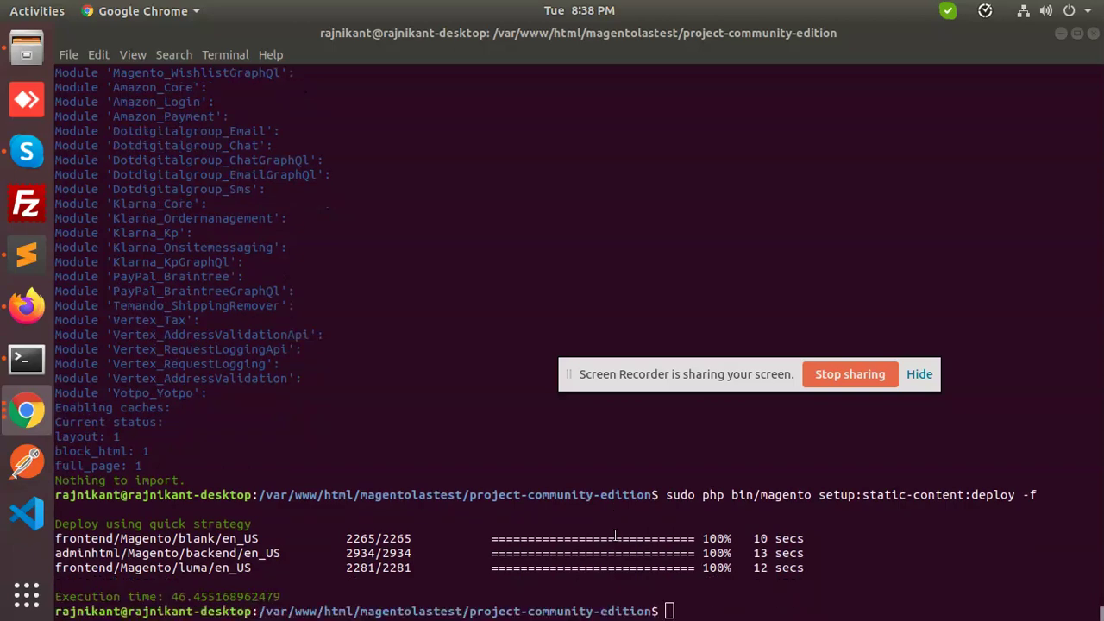
{"action": "right_click", "coordinate": [574, 258]}
{"action": "left_click", "coordinate": [601, 303]}
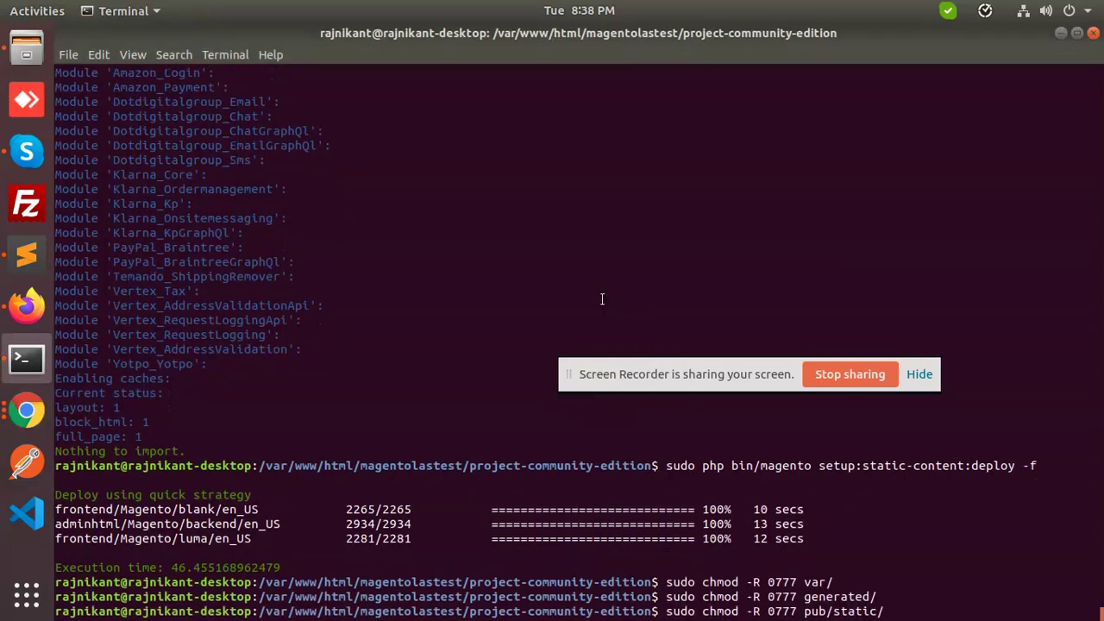
{"action": "key", "text": "Return"}
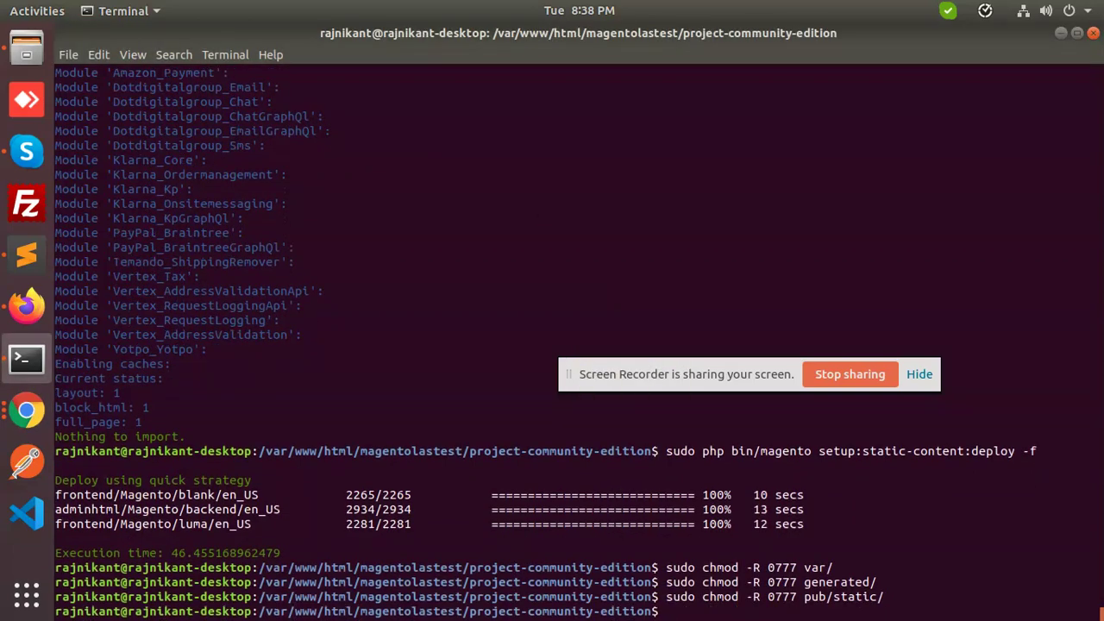
{"action": "left_click", "coordinate": [12, 306]}
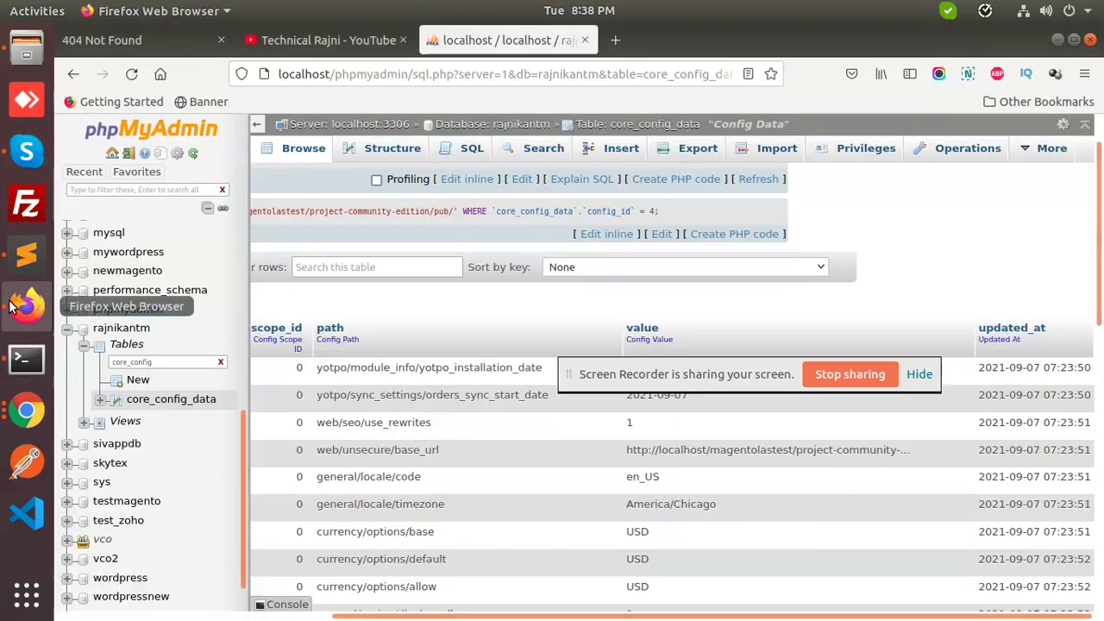
Open the project base URL plus '/pub' in a new tab to load the Luma storefront.
{"action": "left_click", "coordinate": [94, 37]}
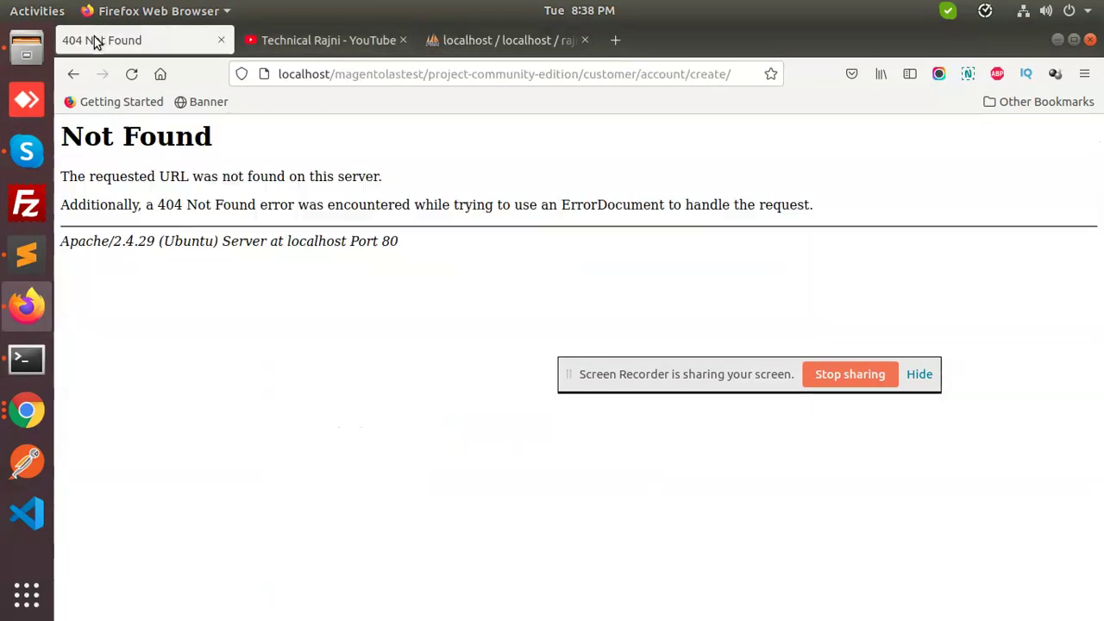
{"action": "left_click_drag", "start_coordinate": [578, 74], "coordinate": [245, 75]}
{"action": "key", "text": "ctrl+c"}
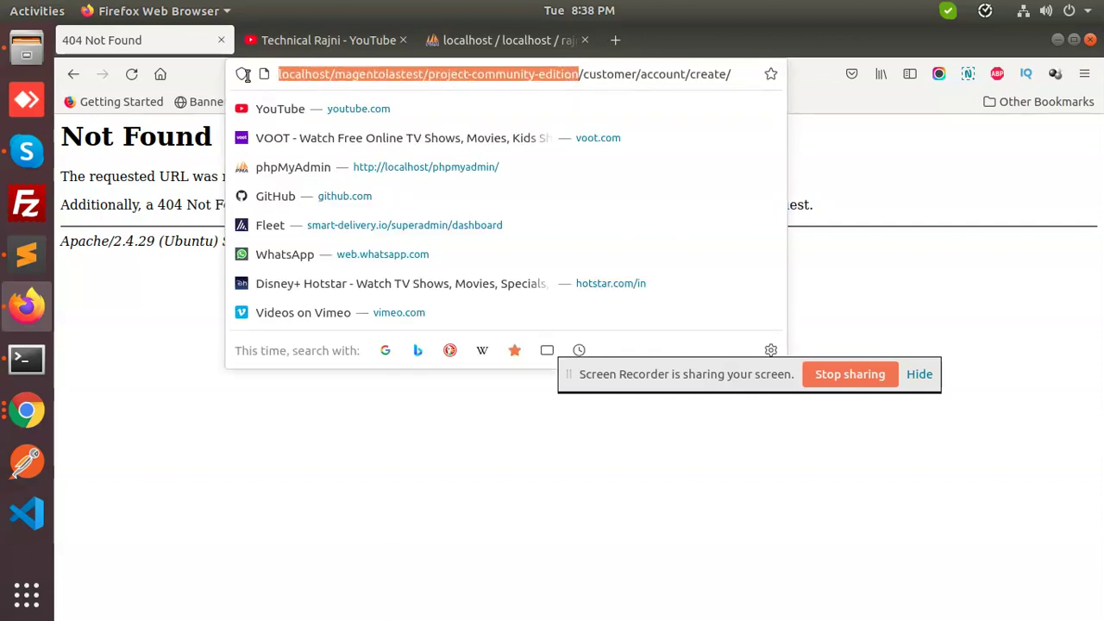
{"action": "left_click", "coordinate": [615, 39]}
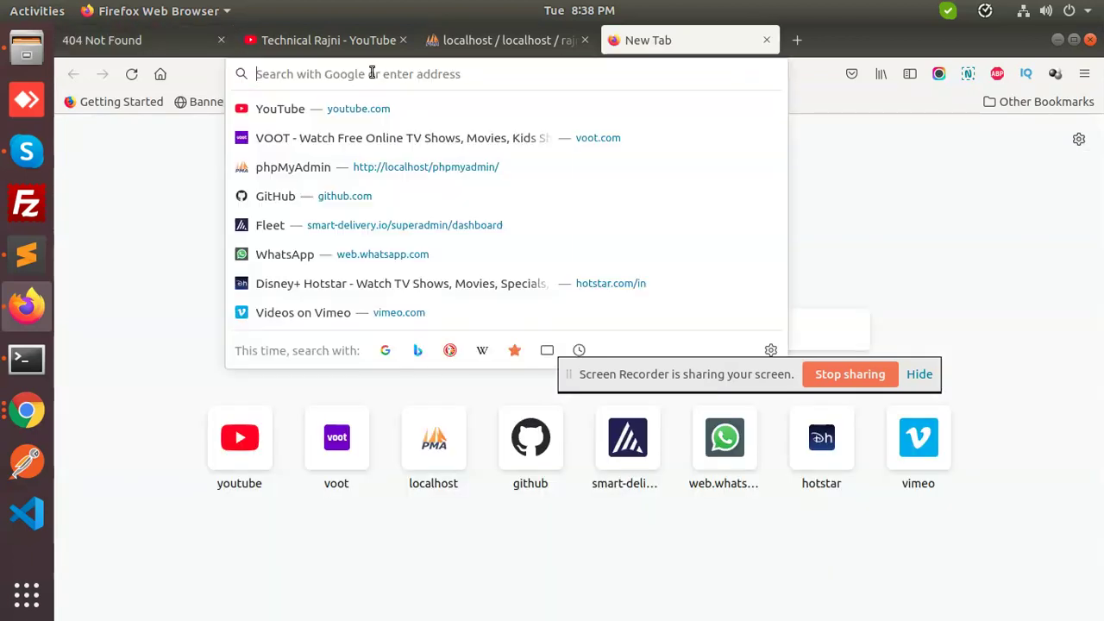
{"action": "key", "text": "ctrl+v"}
{"action": "type", "text": "/pub"}
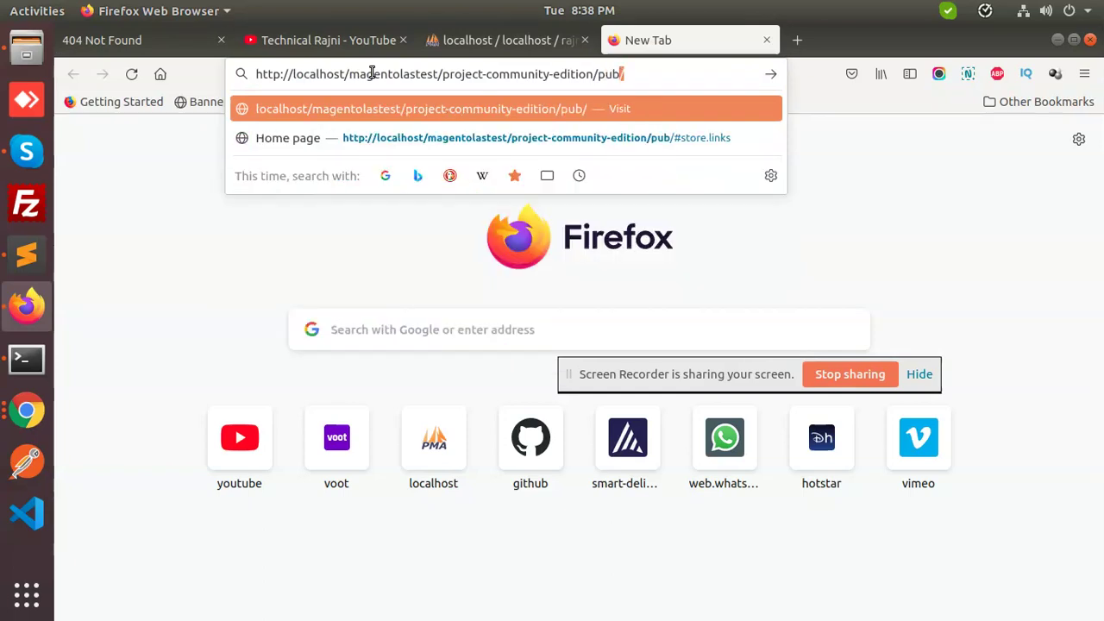
{"action": "key", "text": "Return"}
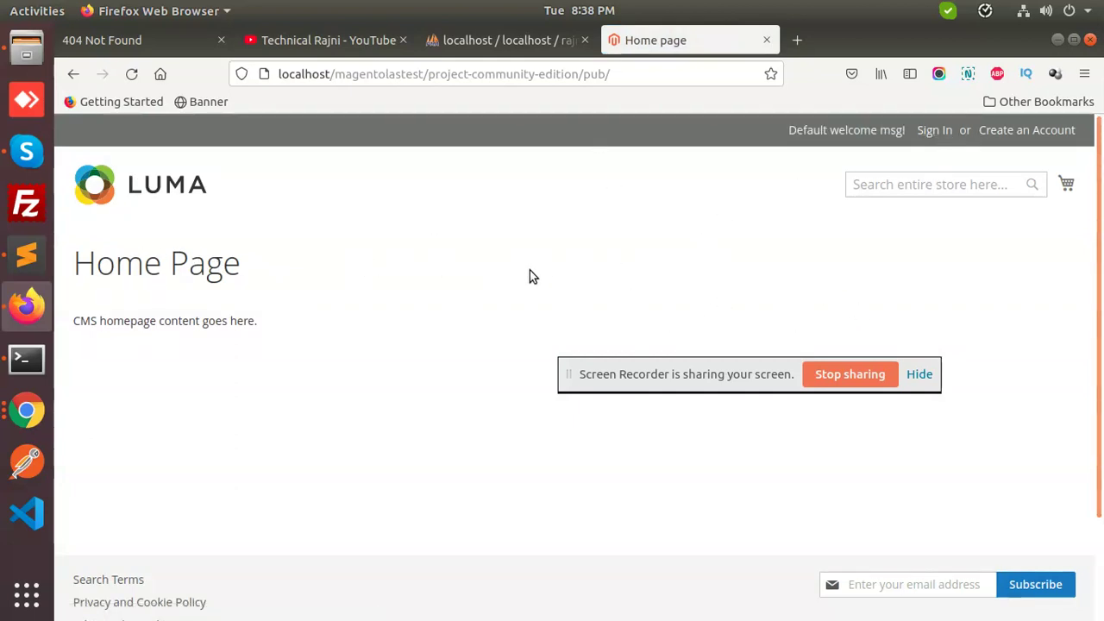
{"action": "left_click", "coordinate": [26, 256]}
{"action": "scroll", "coordinate": [471, 235], "scroll_direction": "up", "scroll_amount": 3}
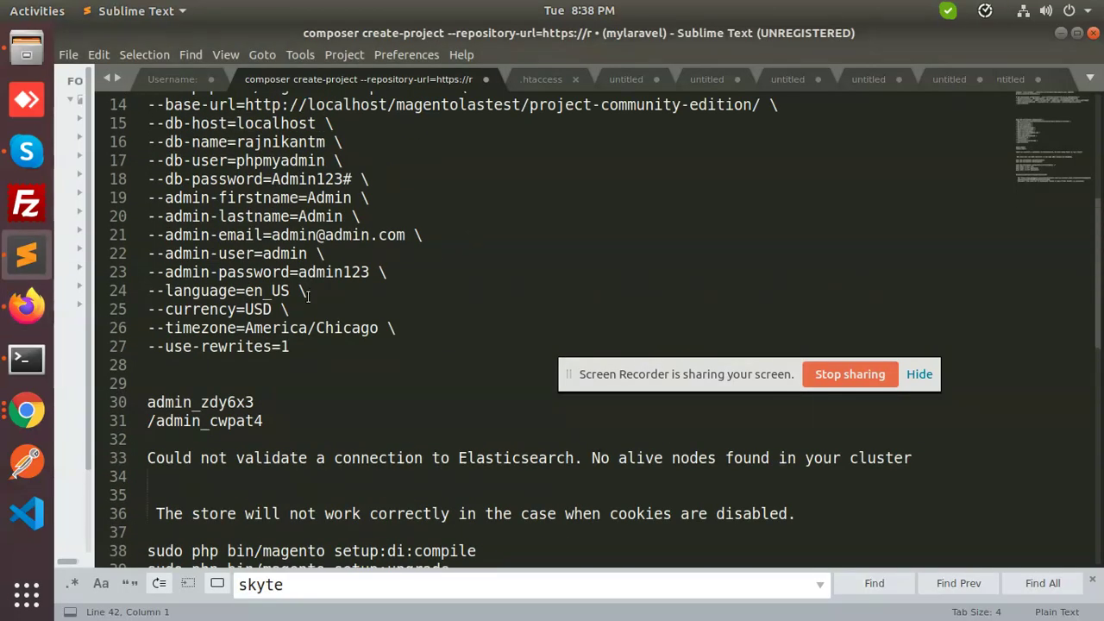
{"action": "left_click_drag", "start_coordinate": [256, 402], "coordinate": [145, 402]}
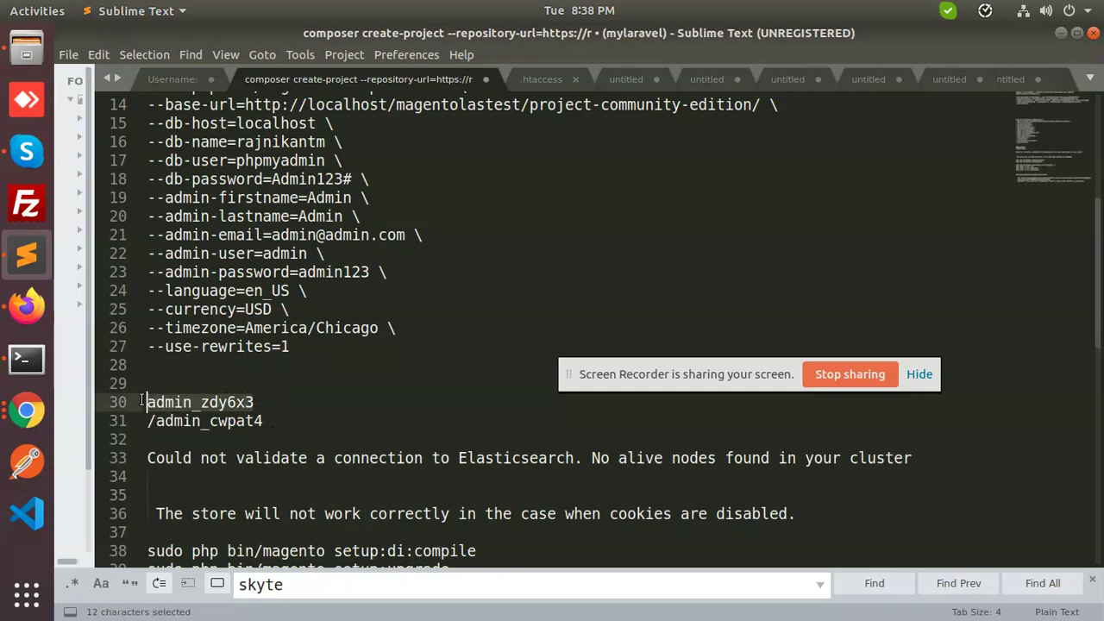
{"action": "key", "text": "ctrl+c"}
{"action": "key", "text": "alt+Tab"}
{"action": "left_click", "coordinate": [605, 78]}
{"action": "left_click", "coordinate": [665, 74]}
{"action": "key", "text": "ctrl+v"}
{"action": "key", "text": "Return"}
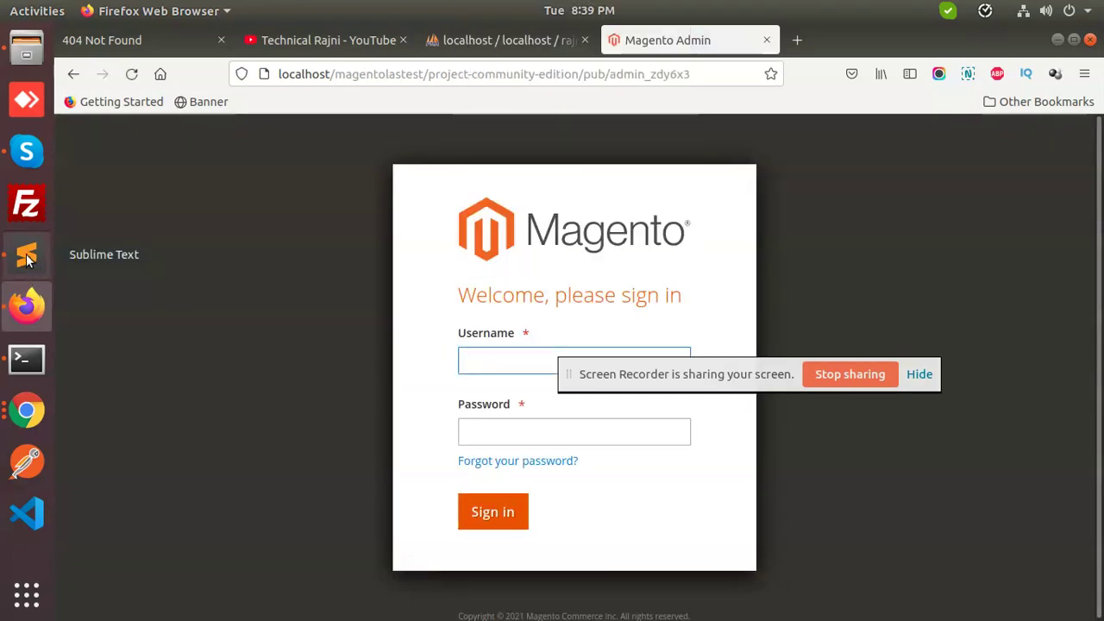
Copy the admin password from the Sublime Text notes.
{"action": "left_click", "coordinate": [27, 256]}
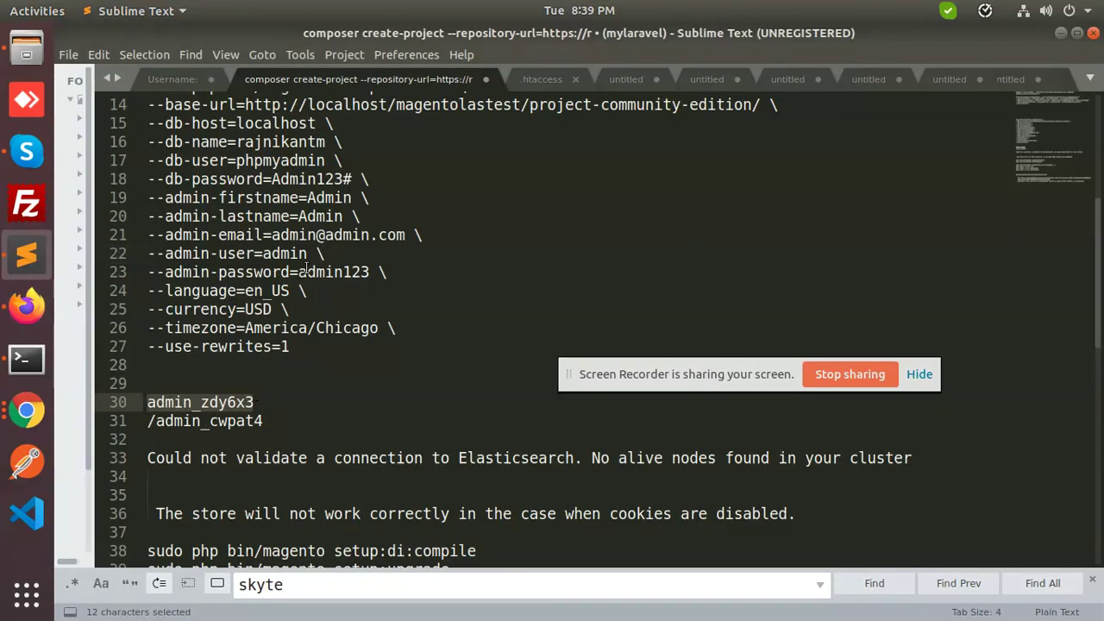
{"action": "left_click_drag", "start_coordinate": [298, 272], "coordinate": [369, 272]}
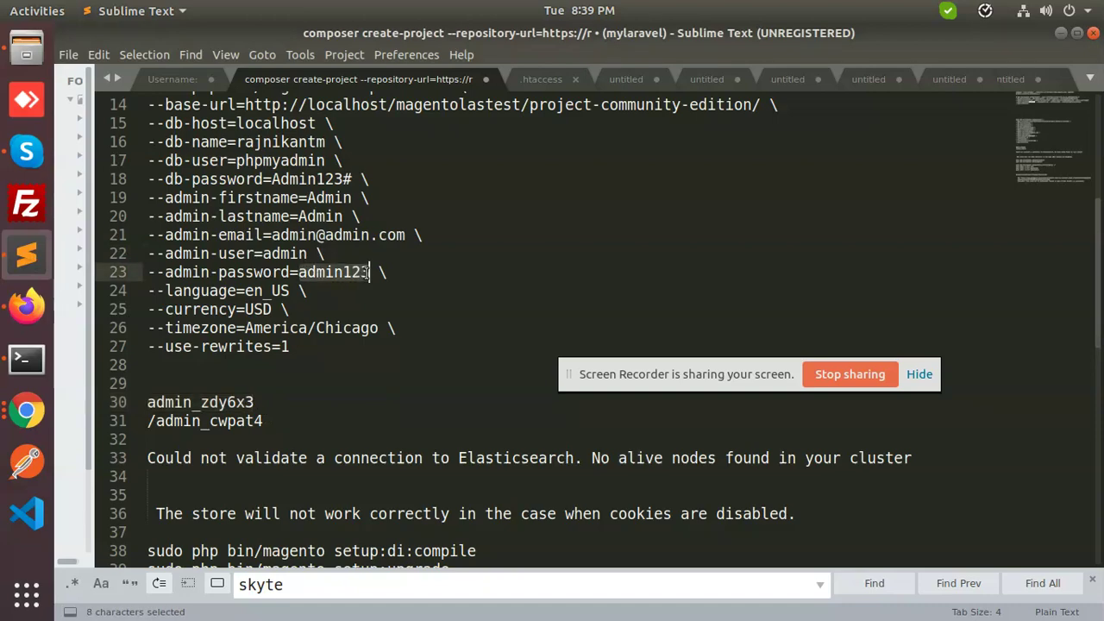
{"action": "key", "text": "ctrl+c"}
{"action": "key", "text": "alt+Tab"}
Sign in with the admin username and pasted password, then dismiss the save-login prompt.
{"action": "left_click", "coordinate": [493, 369]}
{"action": "type", "text": "admin_zdy6x3"}
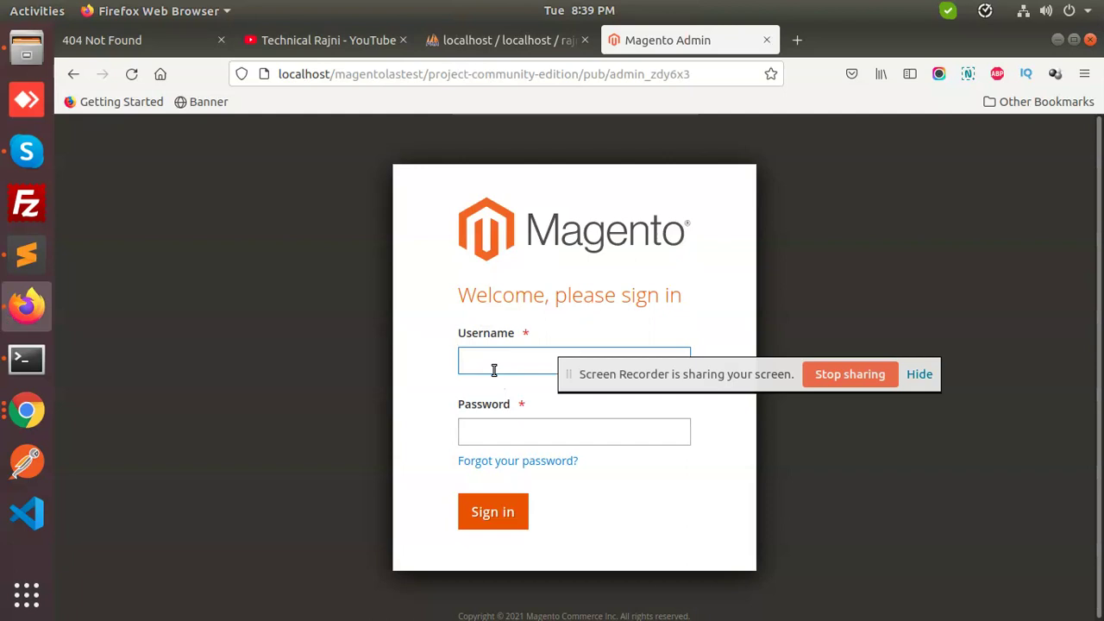
{"action": "left_click", "coordinate": [398, 414]}
{"action": "left_click", "coordinate": [485, 425]}
{"action": "key", "text": "ctrl+v"}
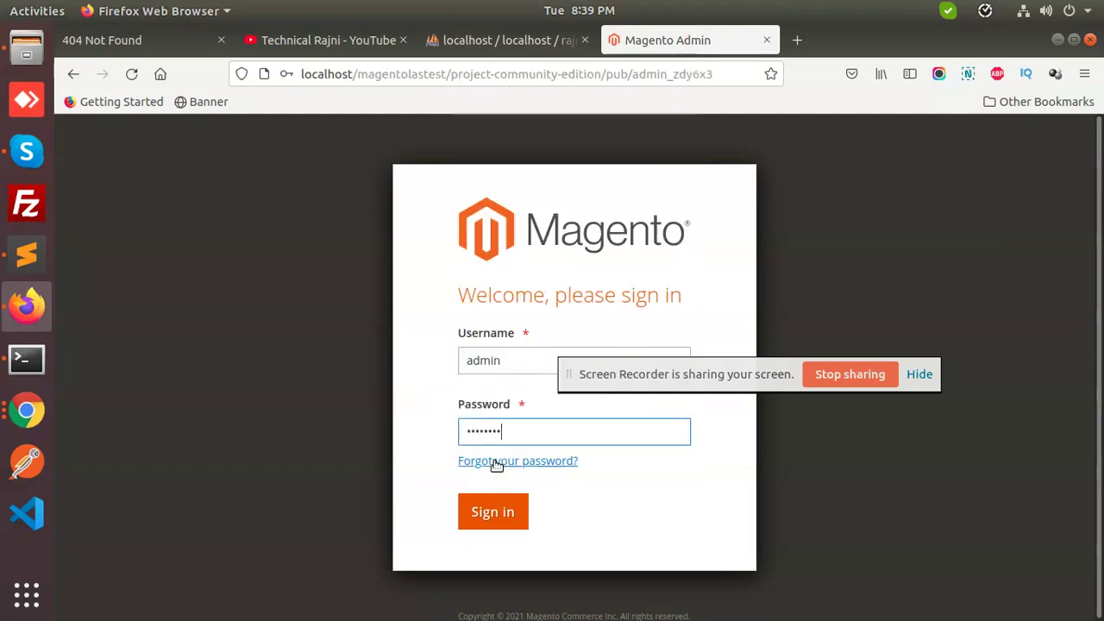
{"action": "left_click", "coordinate": [492, 512]}
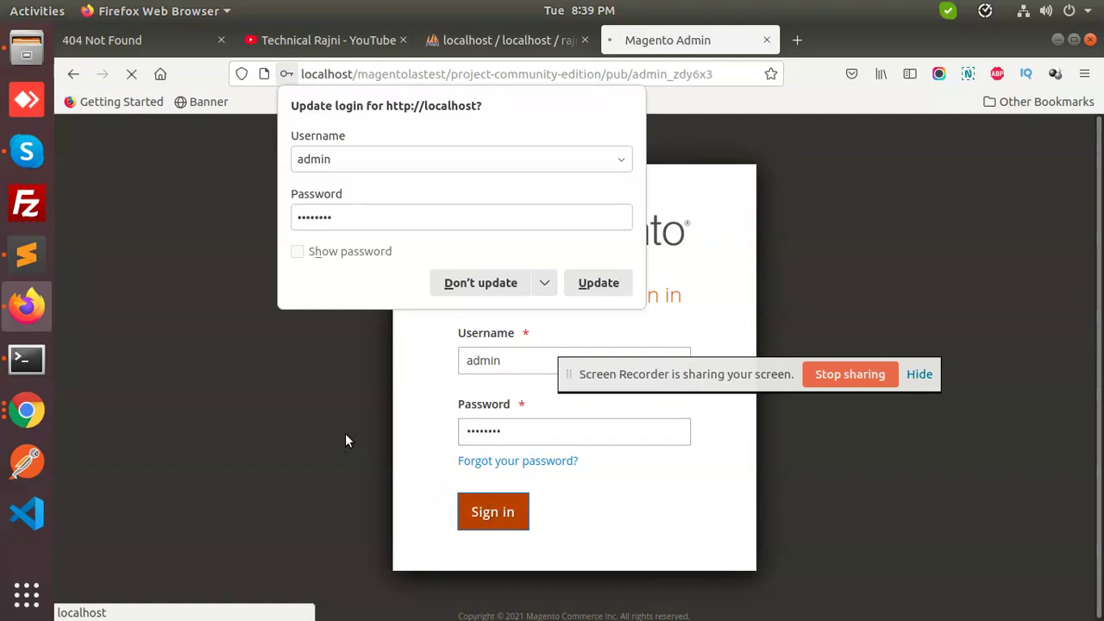
{"action": "left_click", "coordinate": [429, 375]}
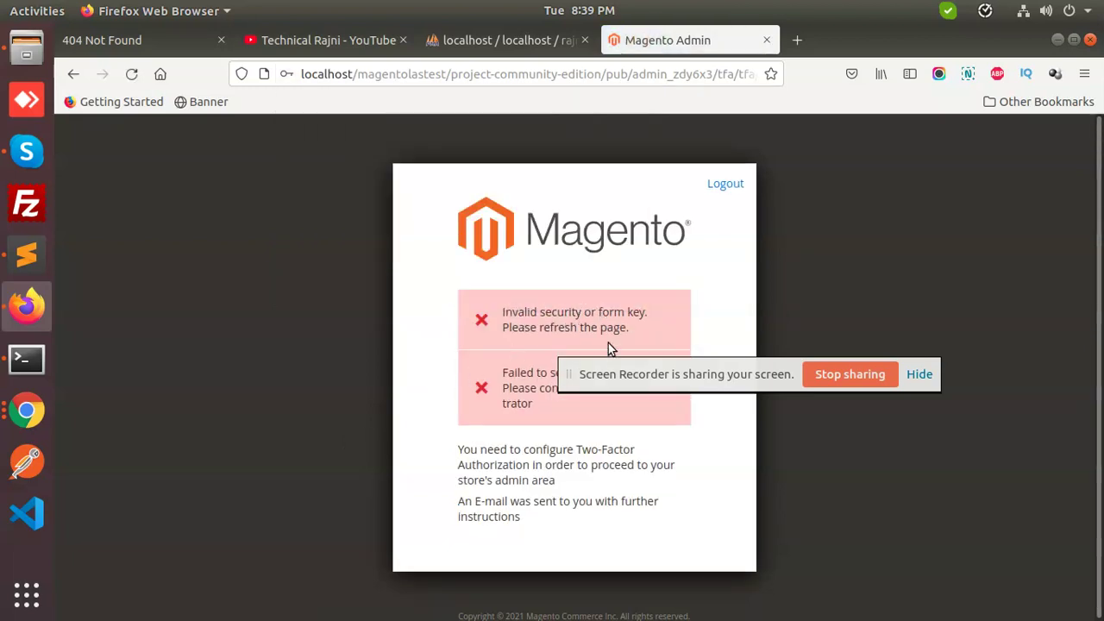
{"action": "left_click_drag", "start_coordinate": [608, 374], "coordinate": [836, 289]}
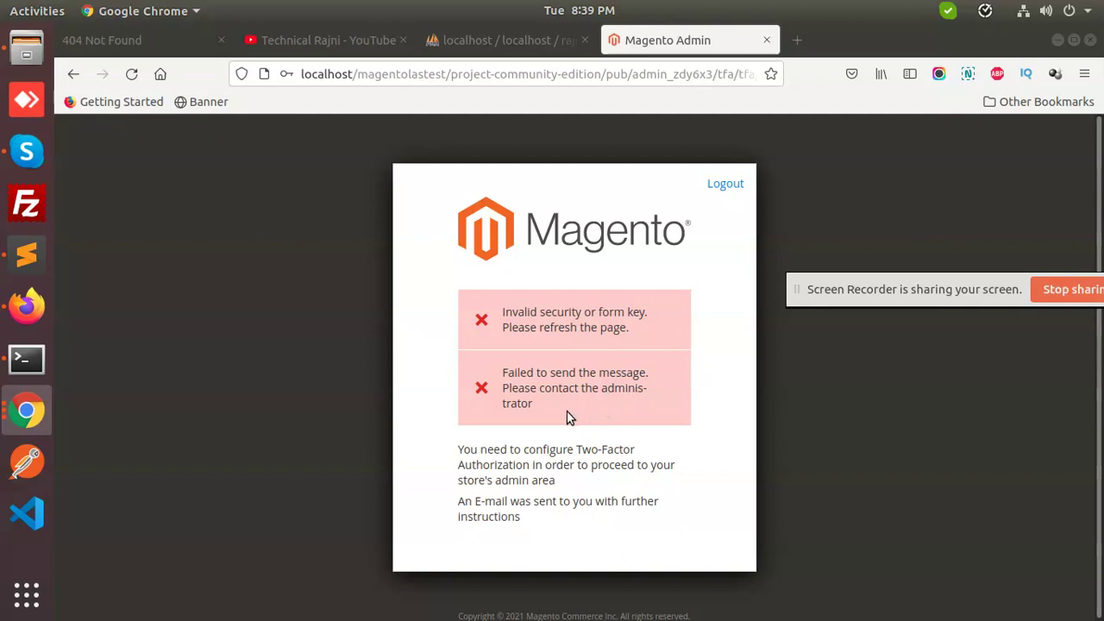
{"action": "mouse_move", "coordinate": [504, 312]}
{"action": "left_mouse_down"}
{"action": "mouse_move", "coordinate": [545, 405]}
{"action": "mouse_move", "coordinate": [495, 311]}
{"action": "left_mouse_up"}
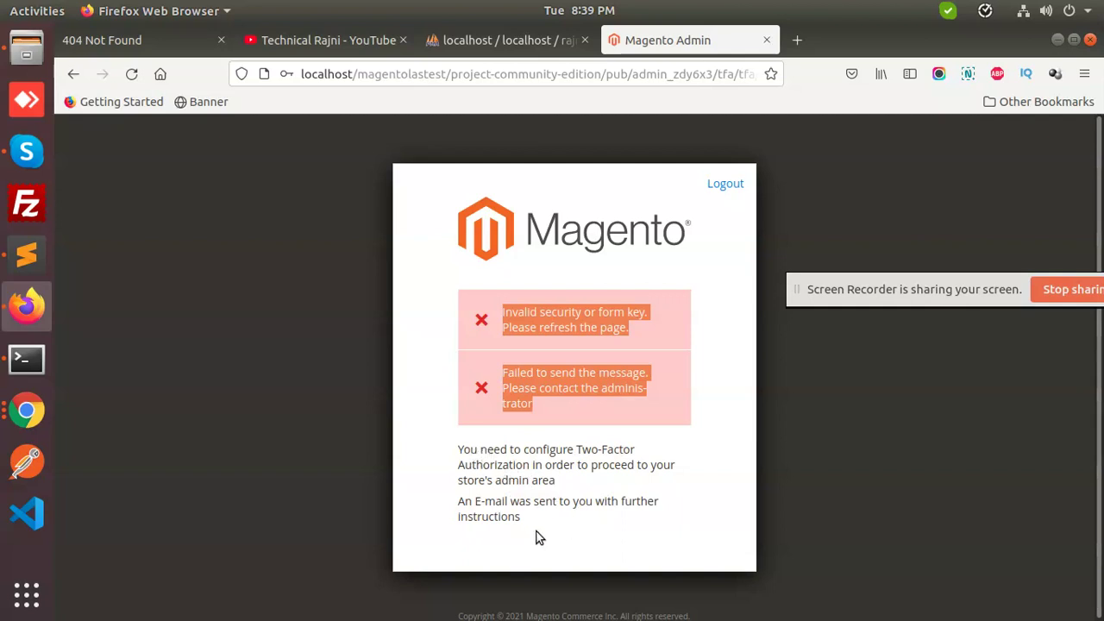
{"action": "left_click_drag", "start_coordinate": [503, 312], "coordinate": [554, 479]}
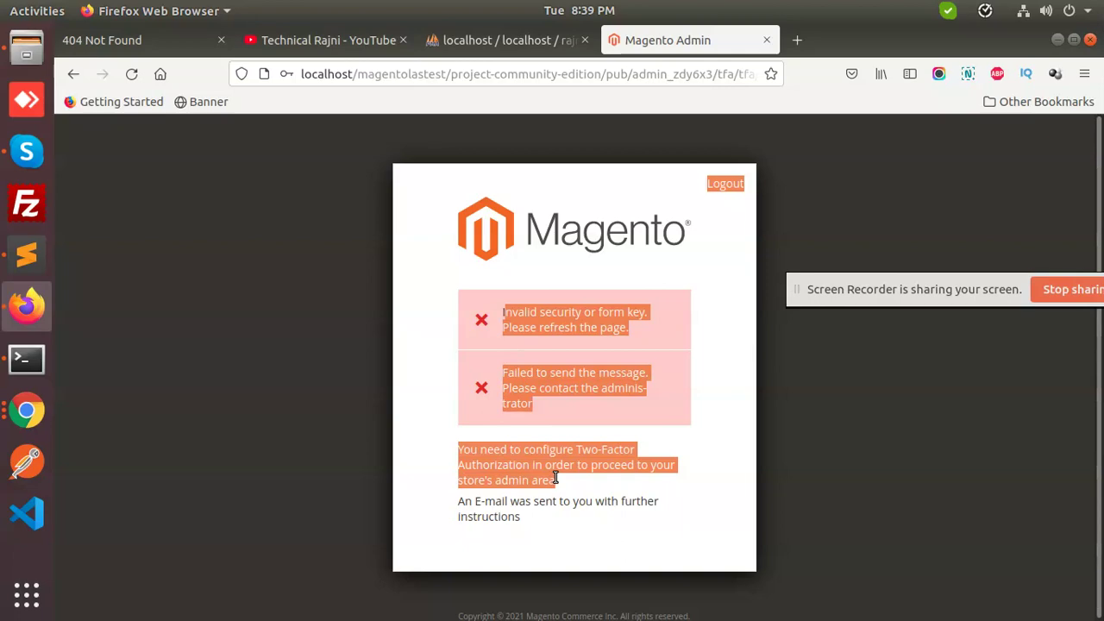
Paste the copied Magento error messages into the notes below the install options.
{"action": "left_click", "coordinate": [26, 255]}
{"action": "left_click", "coordinate": [260, 379]}
{"action": "key", "text": "Return"}
{"action": "key", "text": "Return"}
{"action": "key", "text": "Return"}
{"action": "key", "text": "Return"}
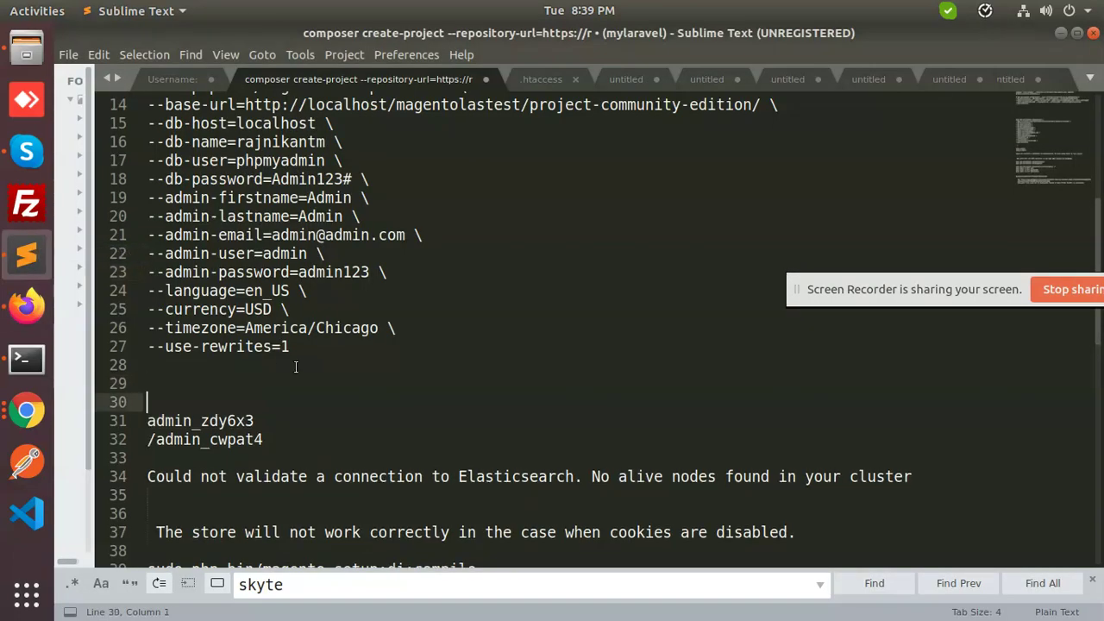
{"action": "key", "text": "Up"}
{"action": "key", "text": "Up"}
{"action": "key", "text": "Up"}
{"action": "key", "text": "ctrl+v"}
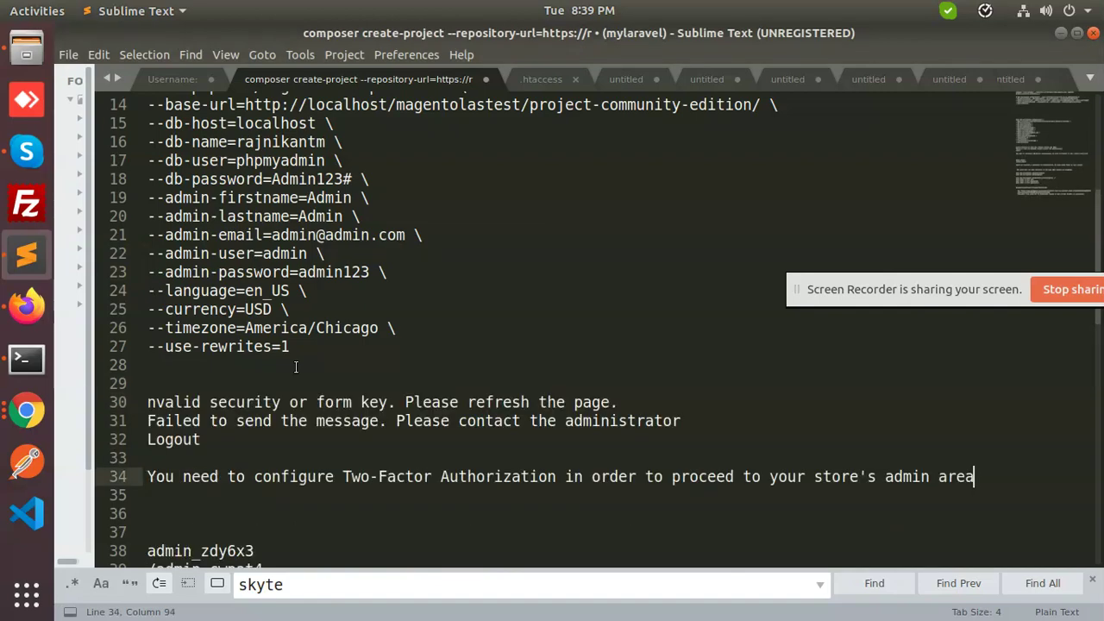
Insert the missing 'i' to fix 'invalid security or form key', then return to the admin page.
{"action": "triple_click", "coordinate": [148, 402]}
{"action": "left_click", "coordinate": [148, 402]}
{"action": "type", "text": "i"}
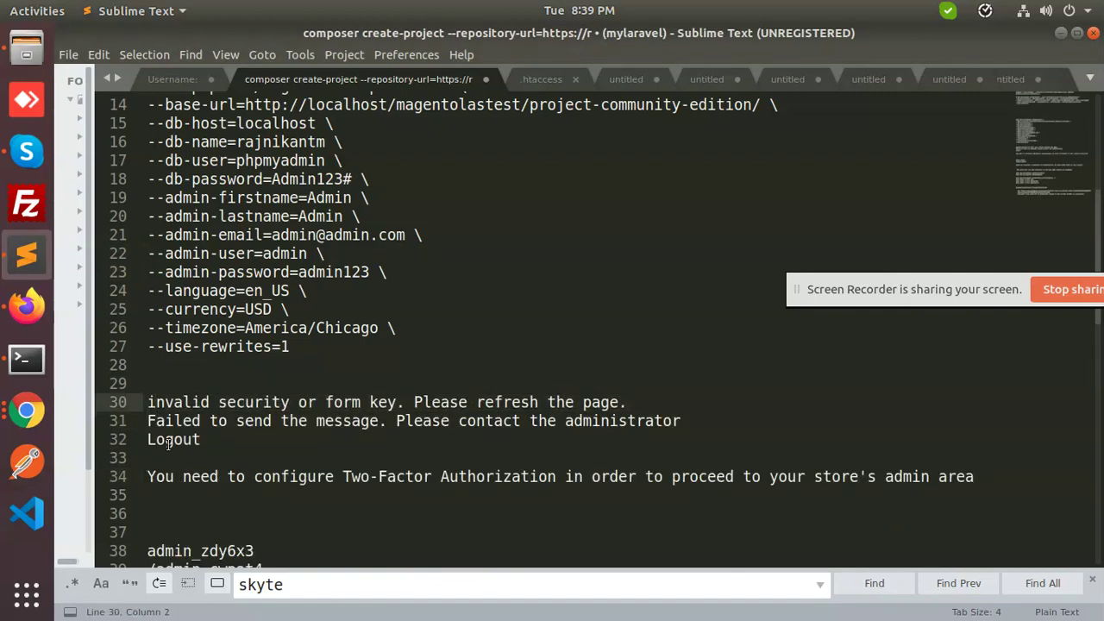
{"action": "key", "text": "Down"}
{"action": "key", "text": "Down"}
{"action": "key", "text": "Down"}
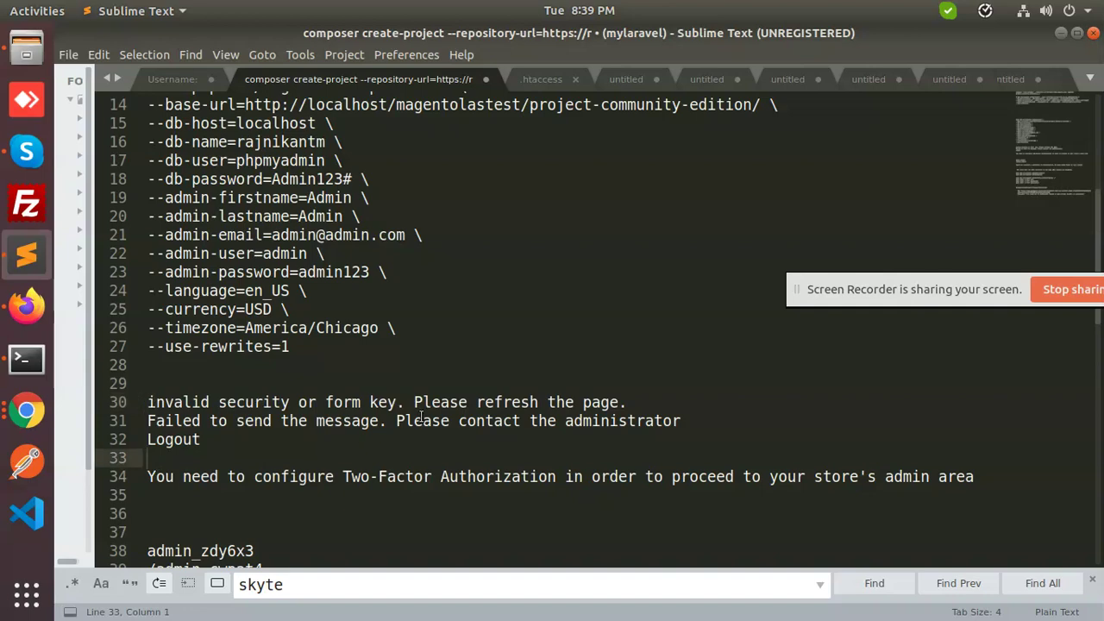
{"action": "key", "text": "alt+Tab"}
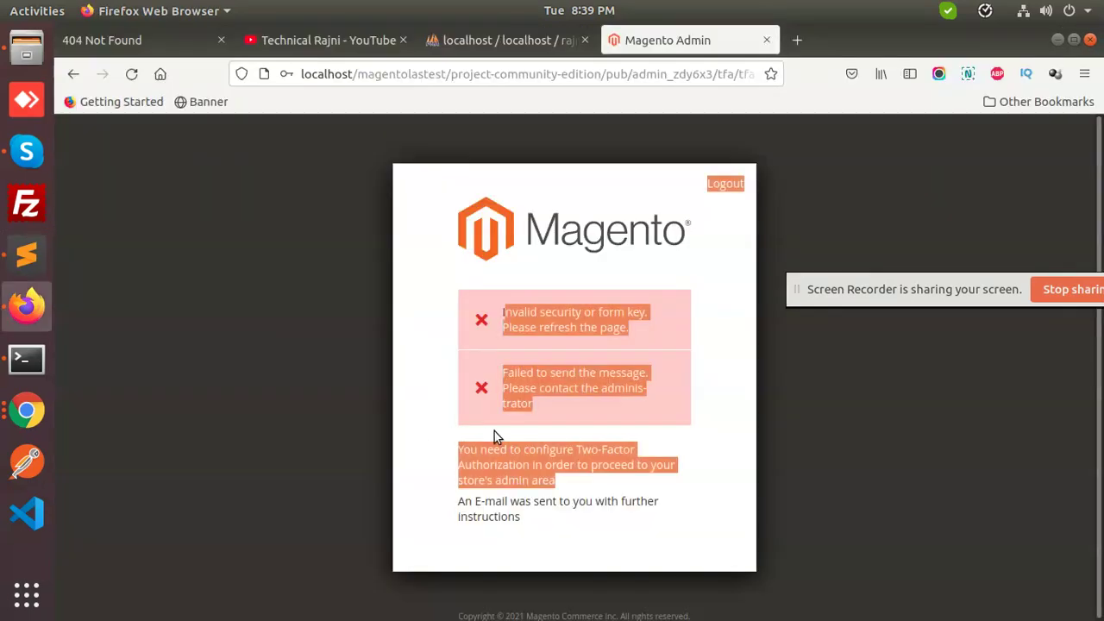
{"action": "left_click", "coordinate": [517, 499]}
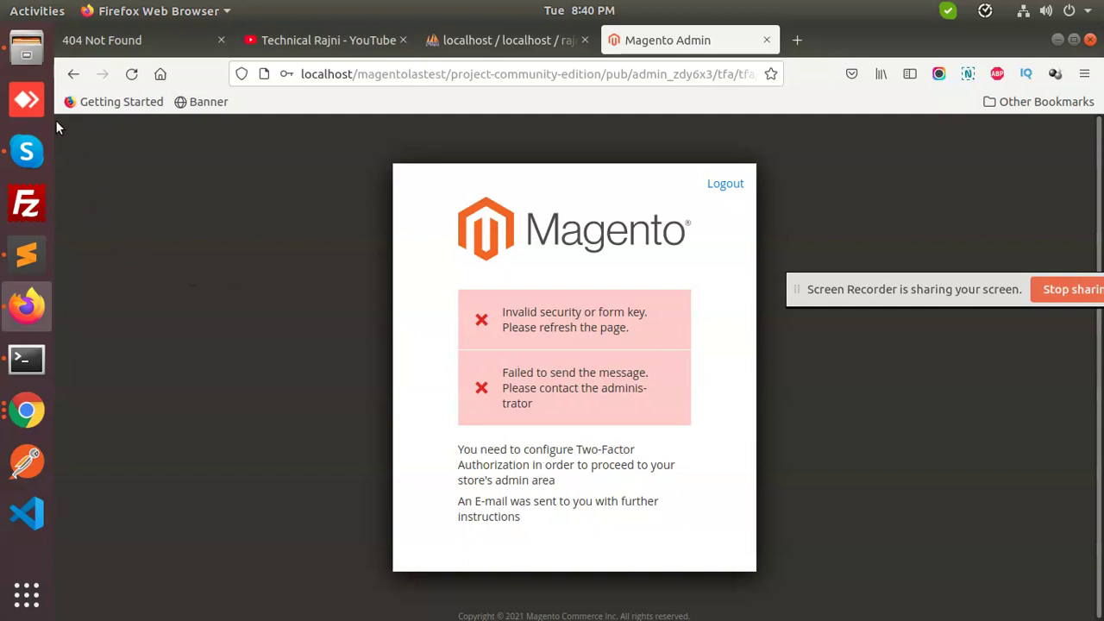
Browse to magento24/app/etc in Files and open config.php in Sublime Text.
{"action": "left_click", "coordinate": [23, 65]}
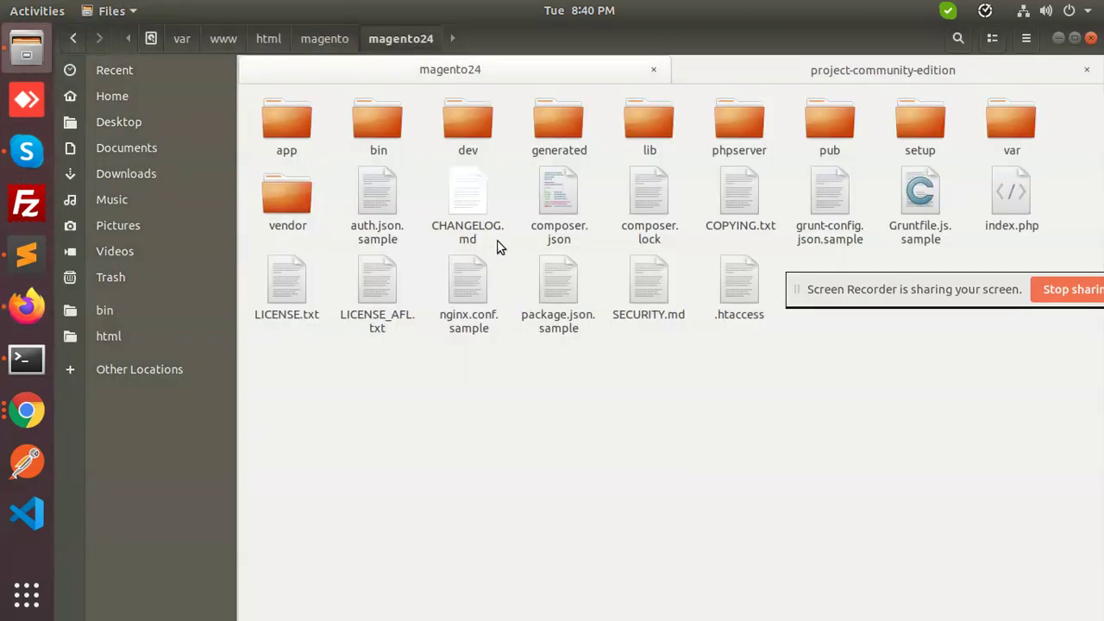
{"action": "double_click", "coordinate": [293, 125]}
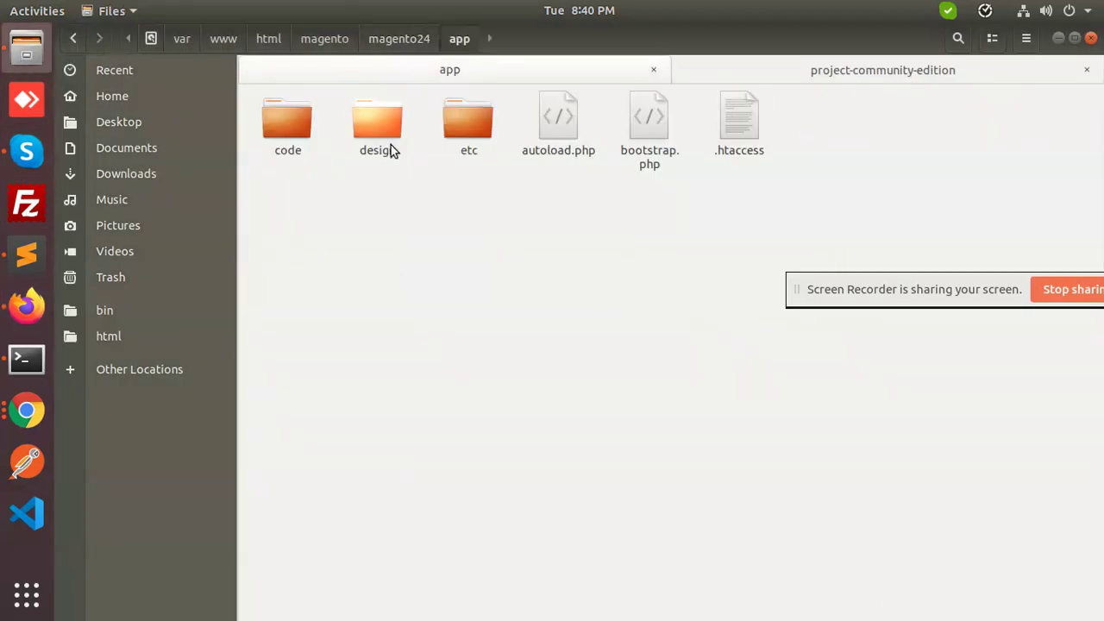
{"action": "double_click", "coordinate": [458, 129]}
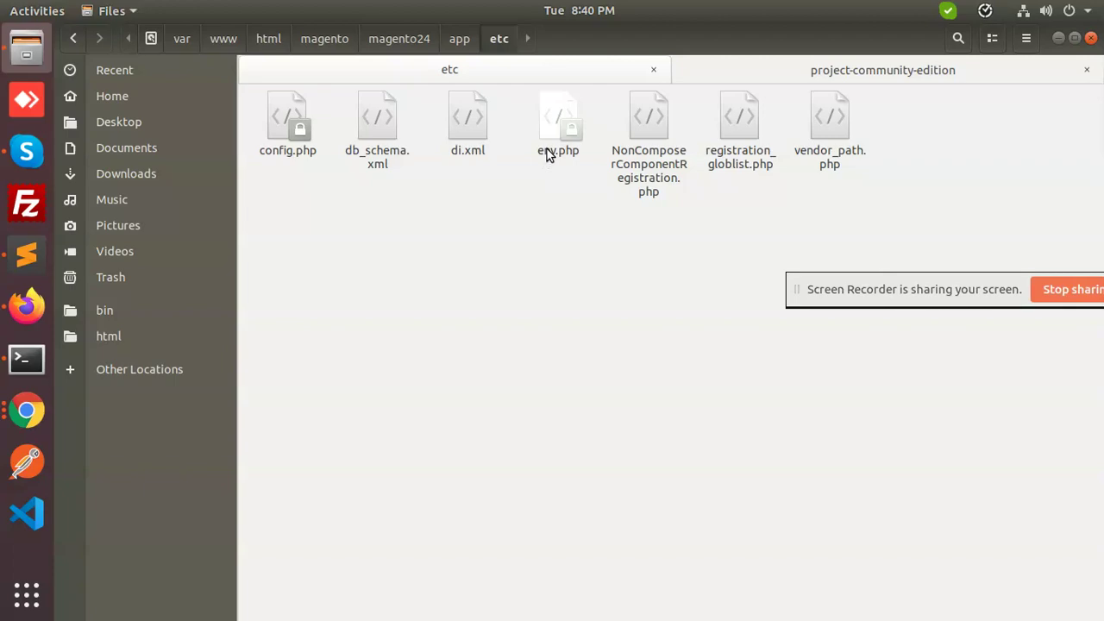
{"action": "double_click", "coordinate": [288, 144]}
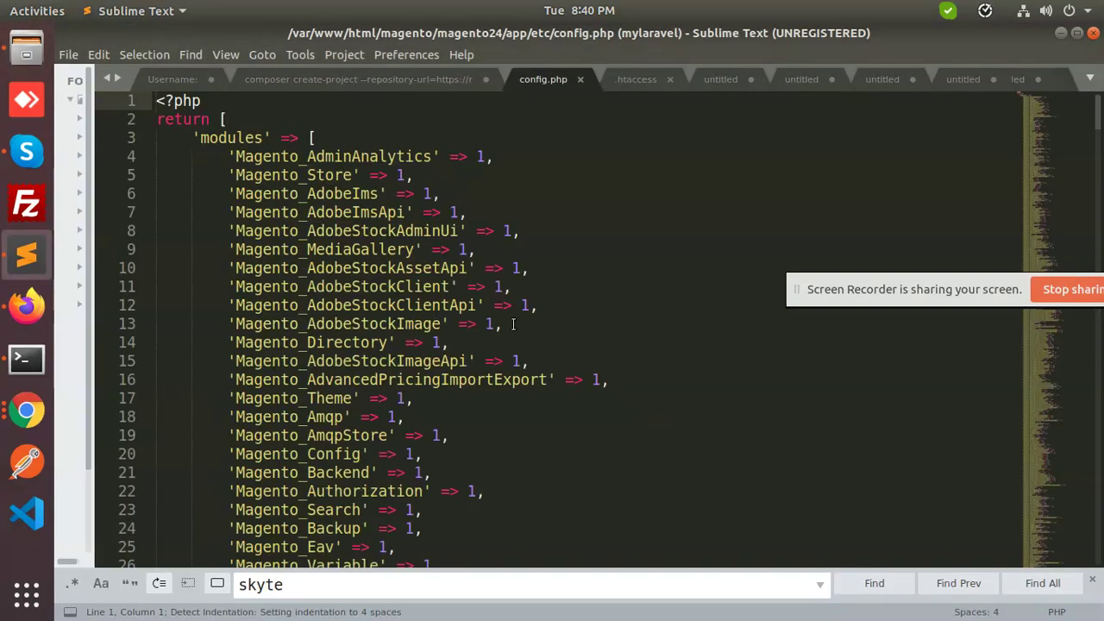
Search config.php for 'two' to confirm Magento_TwoFactorAuth is already 0, then return to Files.
{"action": "key", "text": "ctrl+f"}
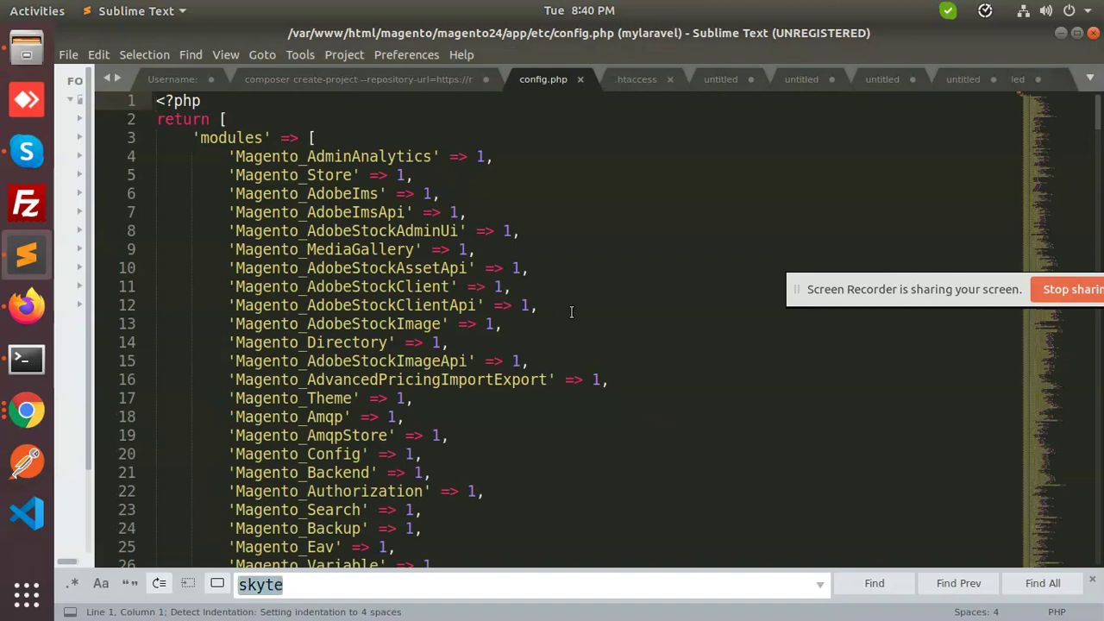
{"action": "type", "text": "two"}
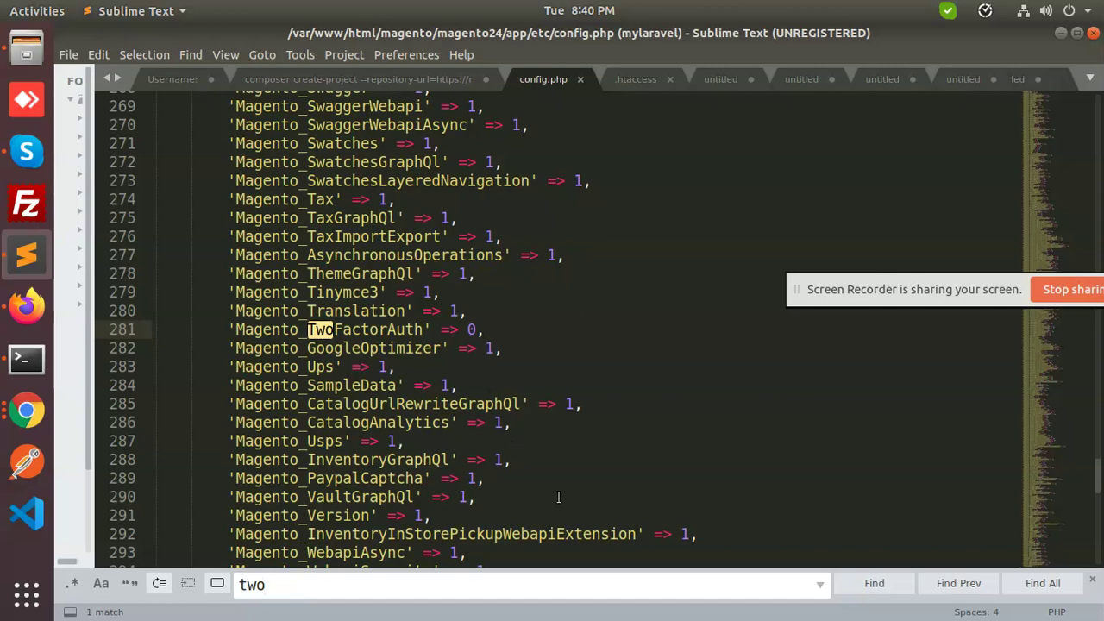
{"action": "key", "text": "alt+Tab"}
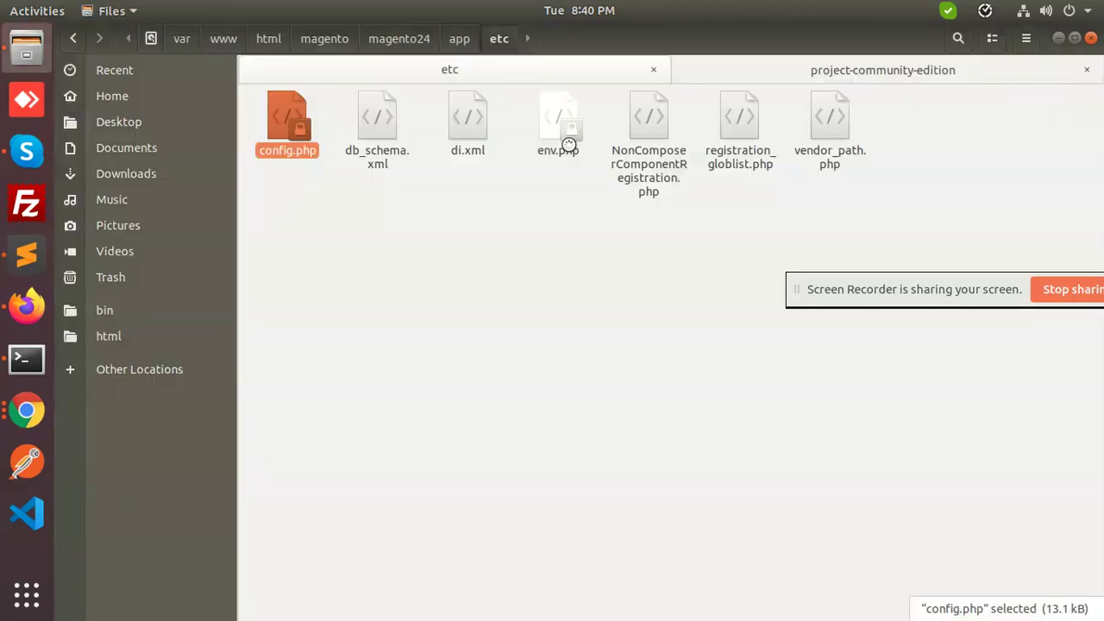
Open project-community-edition/app/etc/config.php in Sublime Text.
{"action": "left_click", "coordinate": [894, 74]}
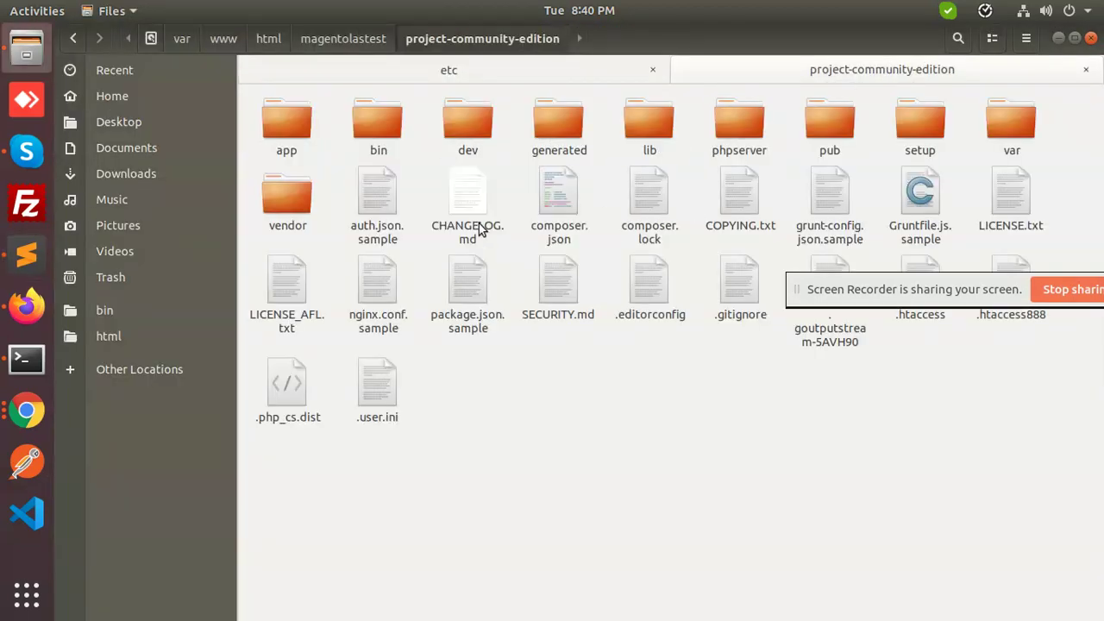
{"action": "double_click", "coordinate": [293, 143]}
{"action": "left_click", "coordinate": [373, 123]}
{"action": "double_click", "coordinate": [373, 122]}
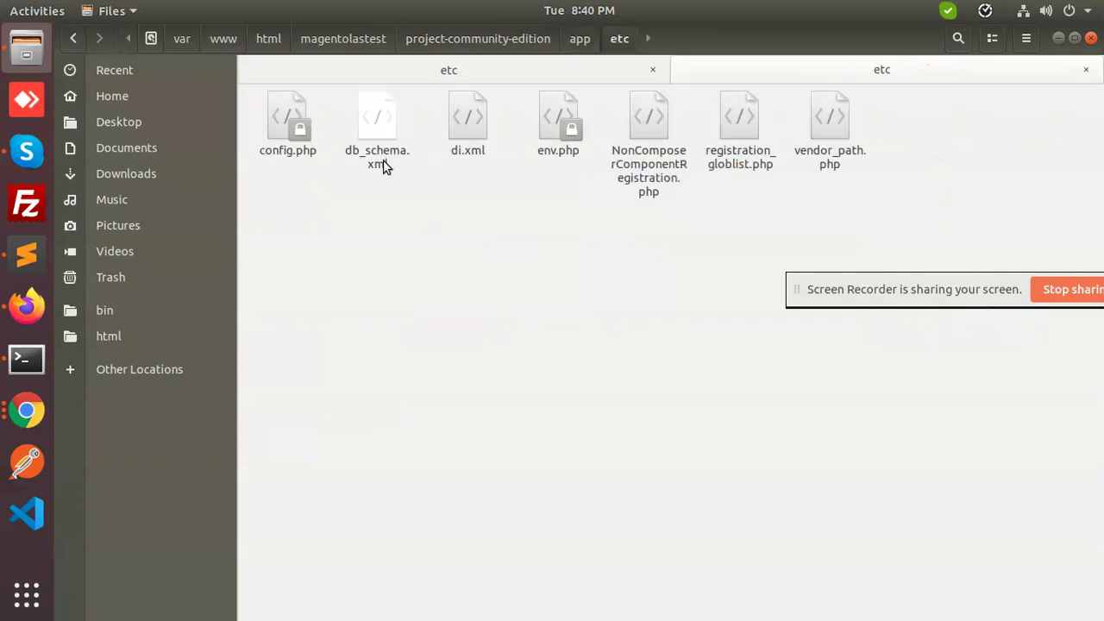
{"action": "left_click", "coordinate": [268, 149]}
{"action": "double_click", "coordinate": [267, 149]}
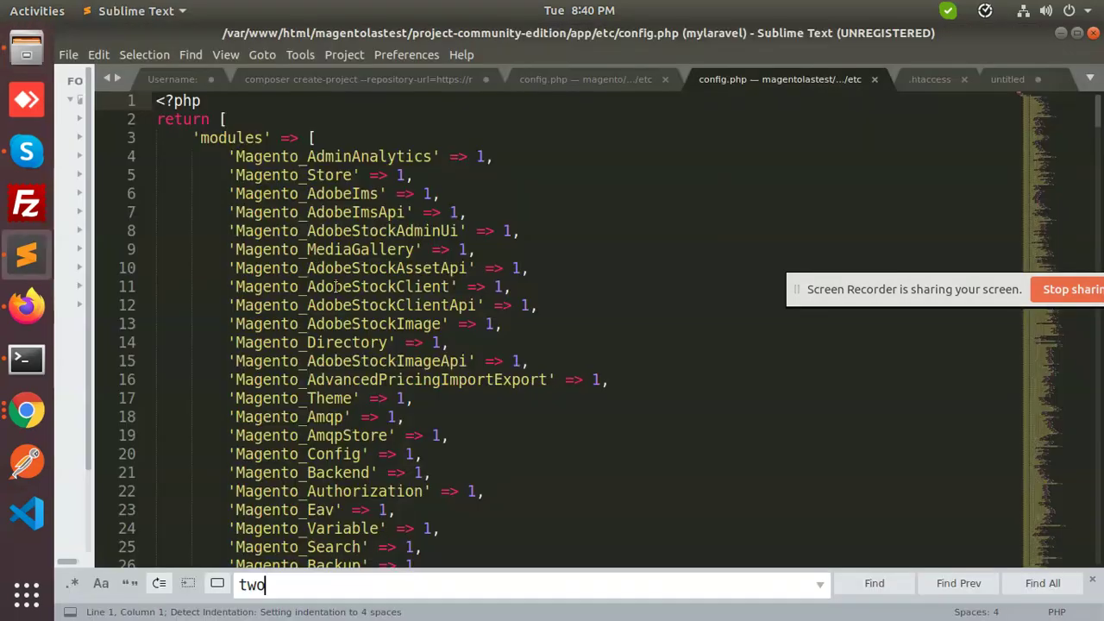
Change the Magento_TwoFactorAuth value from 1 to 0.
{"action": "left_click", "coordinate": [874, 580]}
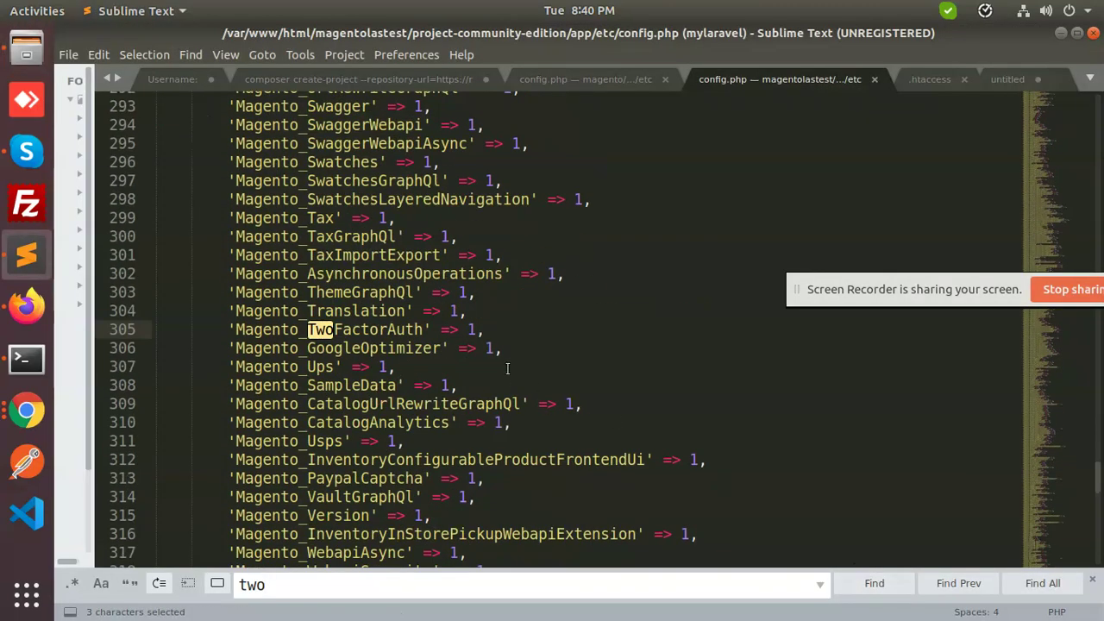
{"action": "left_click", "coordinate": [484, 330]}
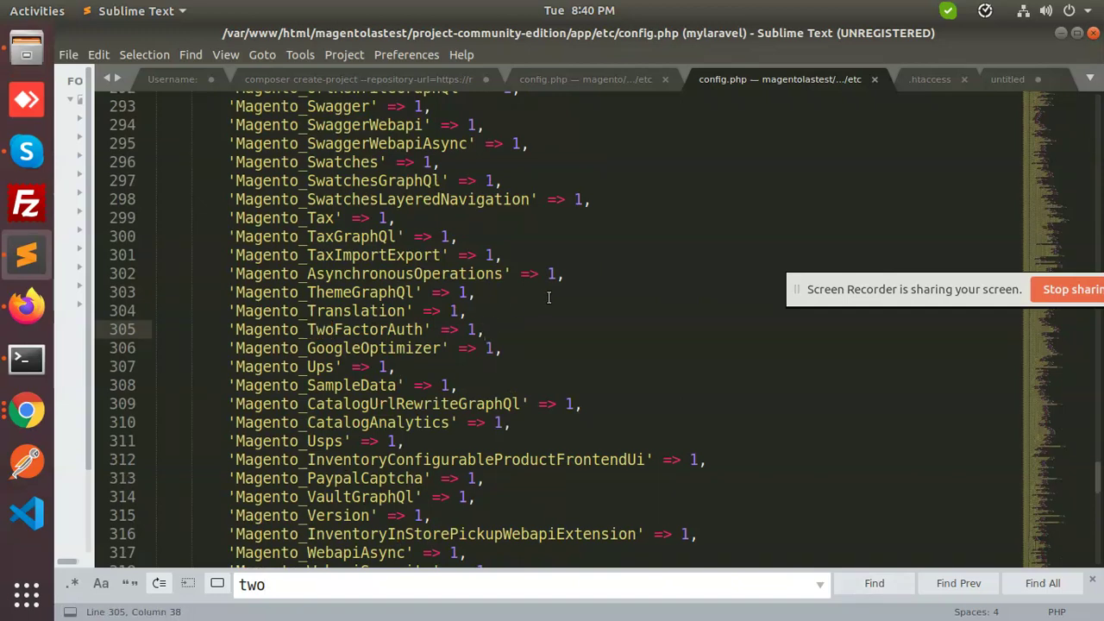
{"action": "key", "text": "BackSpace"}
{"action": "type", "text": "0"}
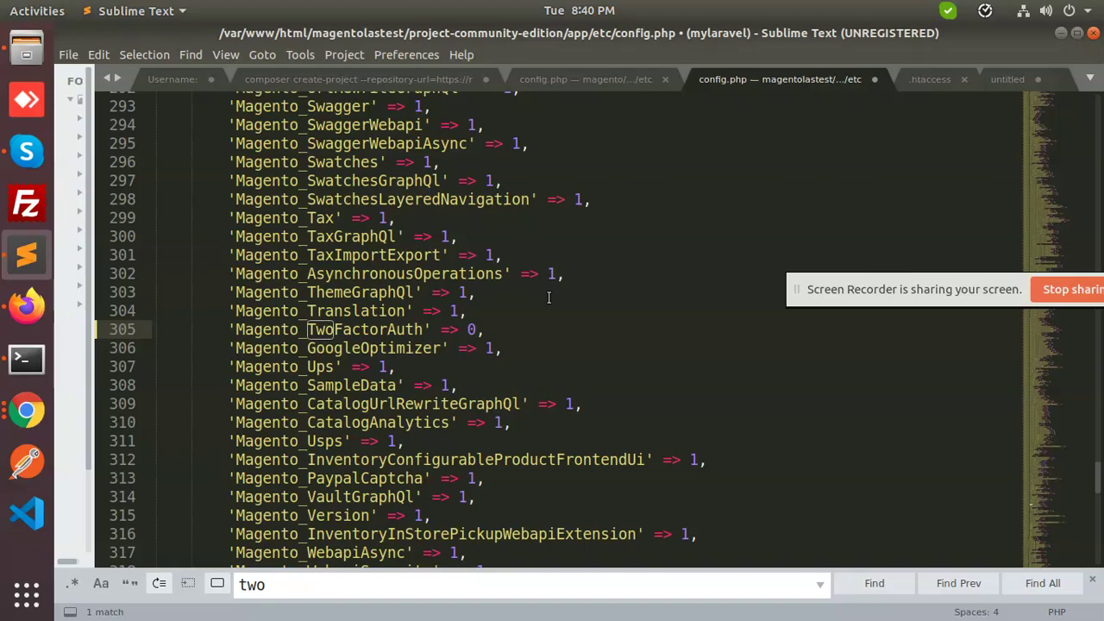
Try saving config.php with the administrator password, then dismiss the authorization-failed error.
{"action": "key", "text": "ctrl+s"}
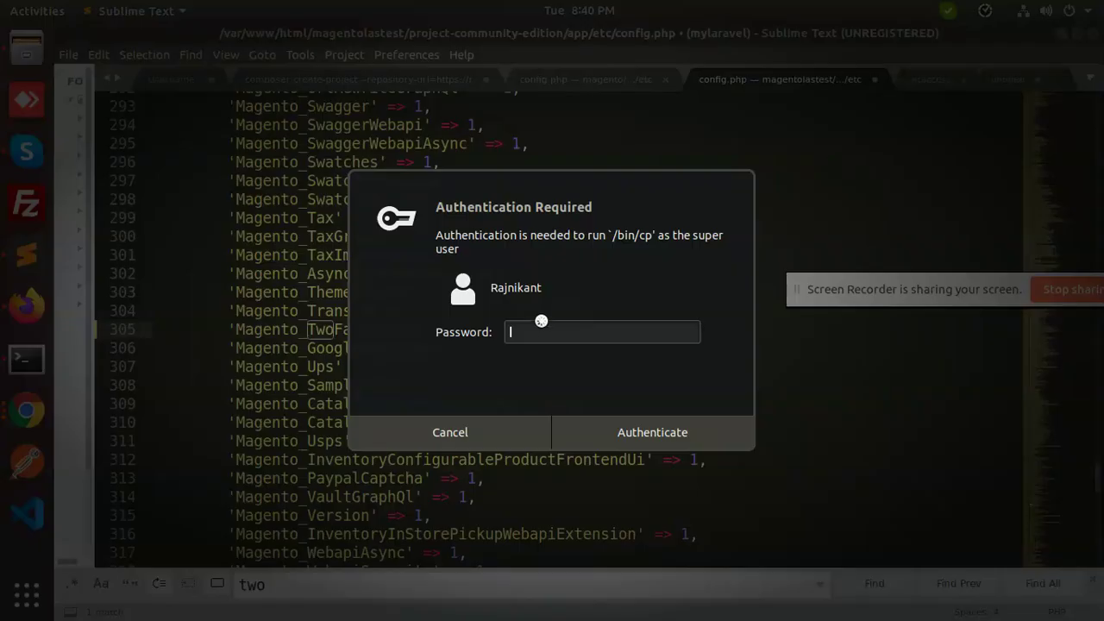
{"action": "type", "text": "•••••••••"}
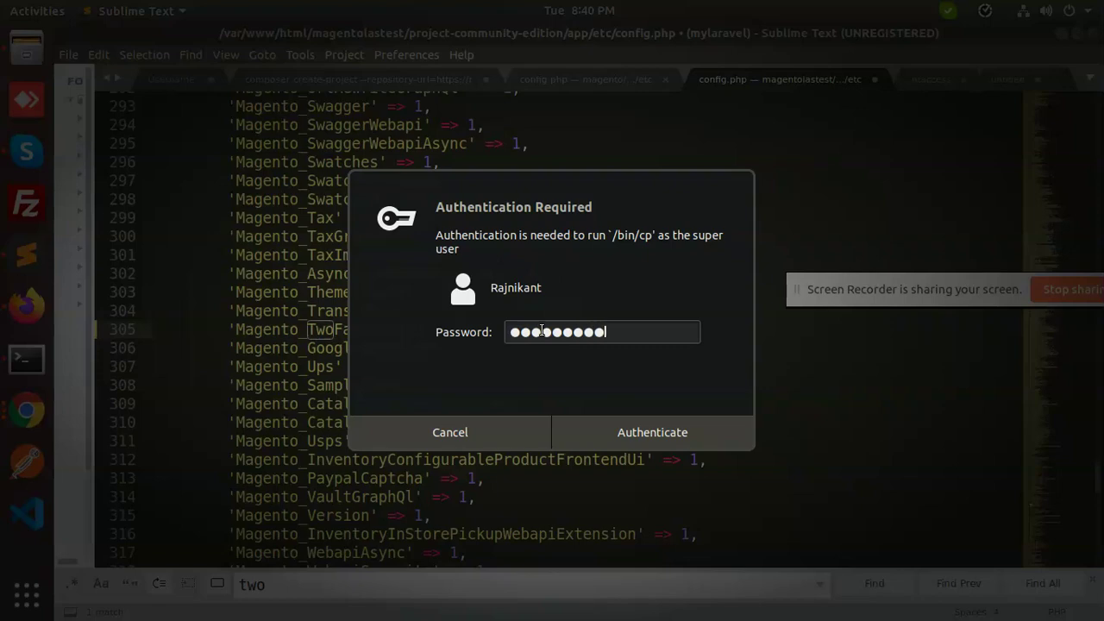
{"action": "key", "text": "Return"}
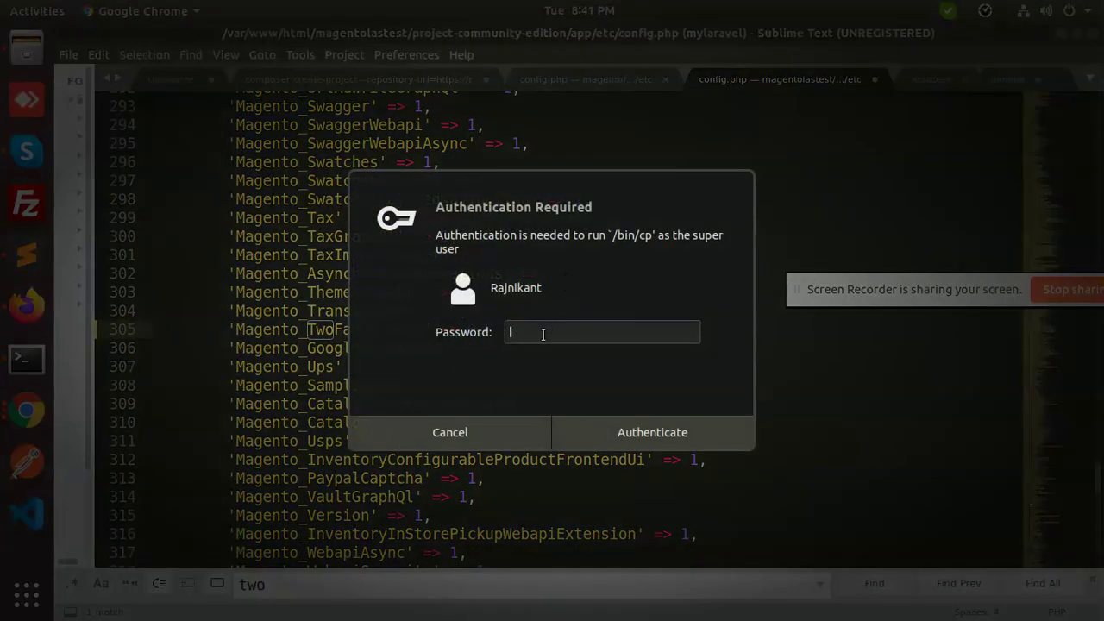
{"action": "type", "text": "•••"}
{"action": "type", "text": "••"}
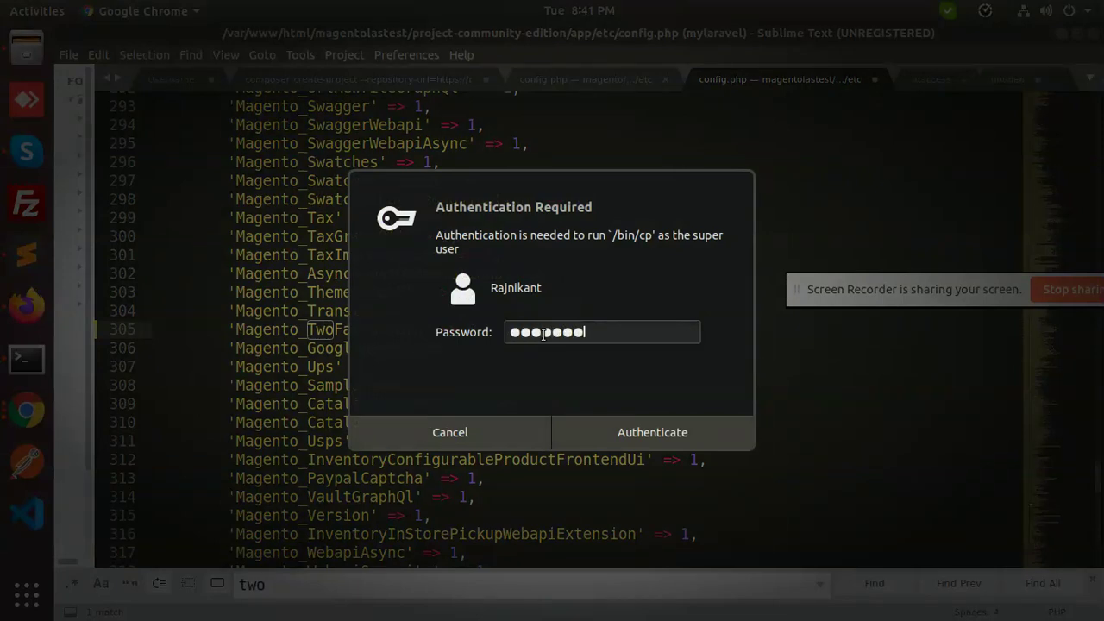
{"action": "key", "text": "Return"}
{"action": "left_click", "coordinate": [482, 431]}
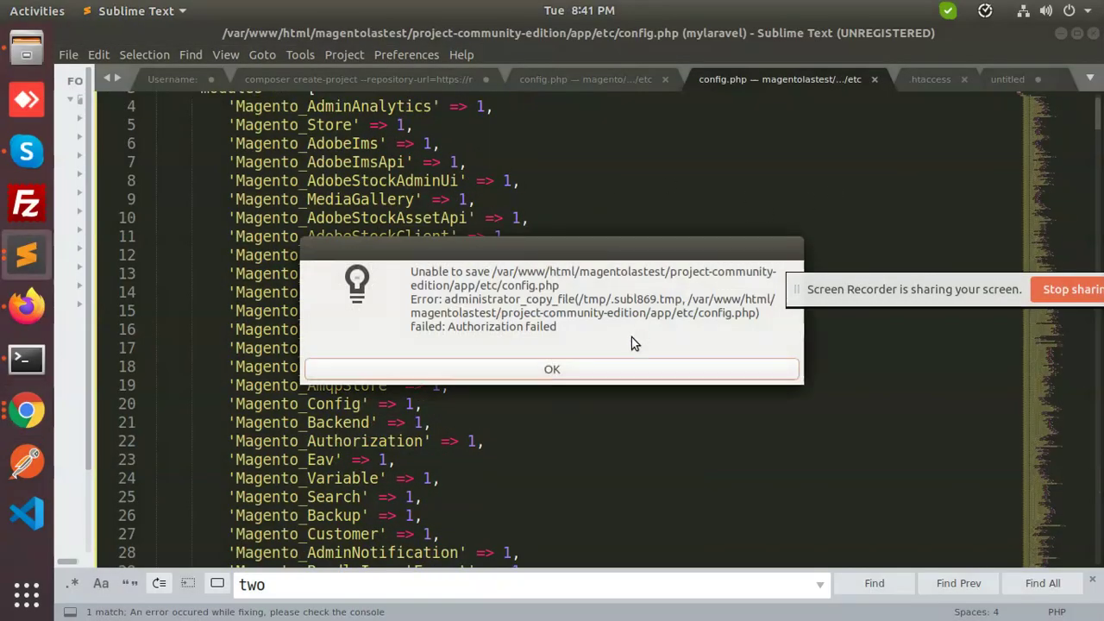
{"action": "left_click", "coordinate": [596, 369]}
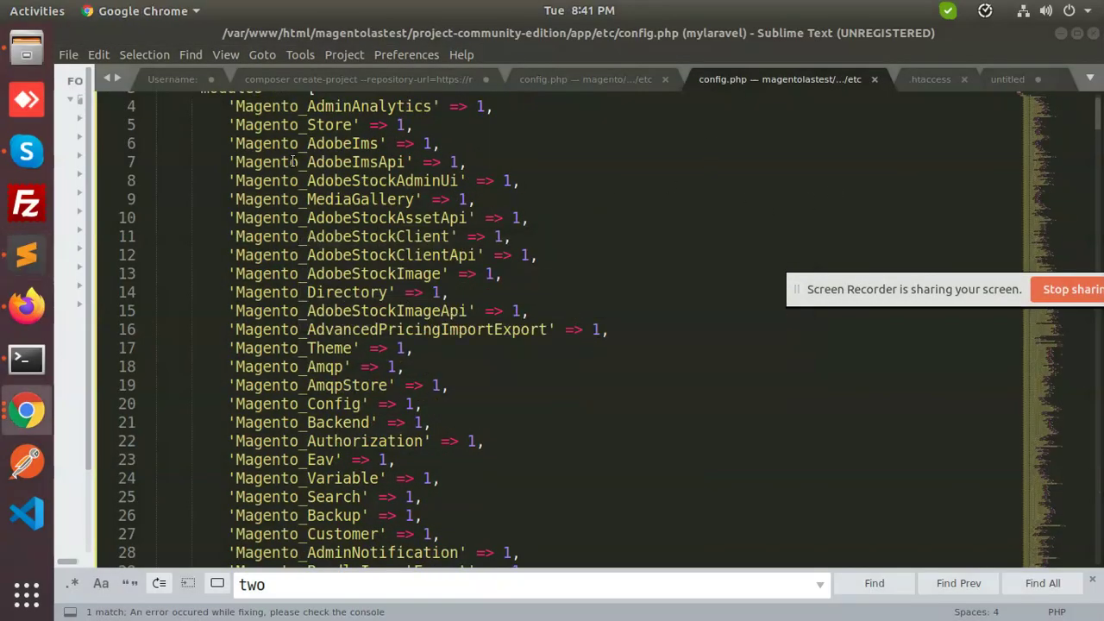
{"action": "left_click", "coordinate": [25, 49]}
In a terminal opened in the etc folder, run 'sudo chmod -R 0777 config.php'.
{"action": "right_click", "coordinate": [320, 243]}
{"action": "left_click", "coordinate": [380, 328]}
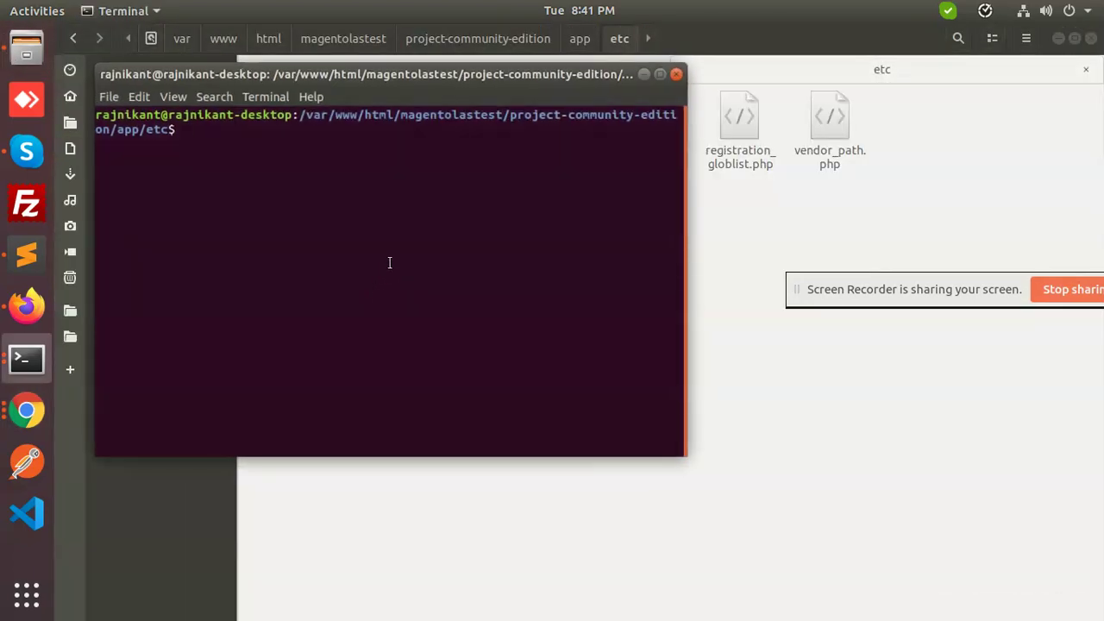
{"action": "type", "text": "sudo chmod -R 0777 "}
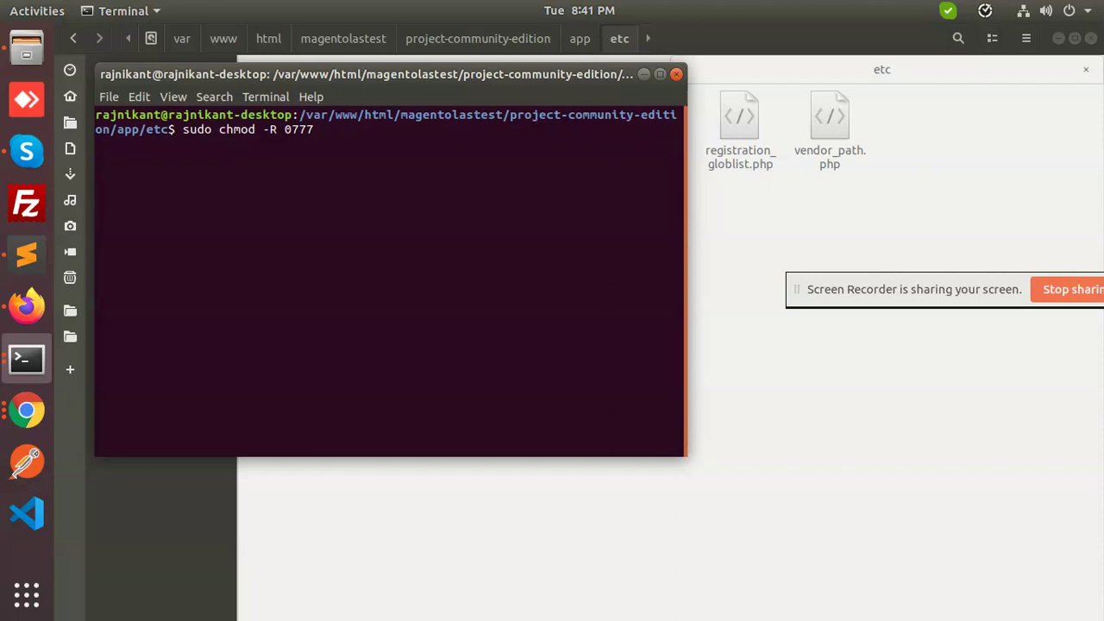
{"action": "type", "text": "config.php"}
{"action": "key", "text": "Return"}
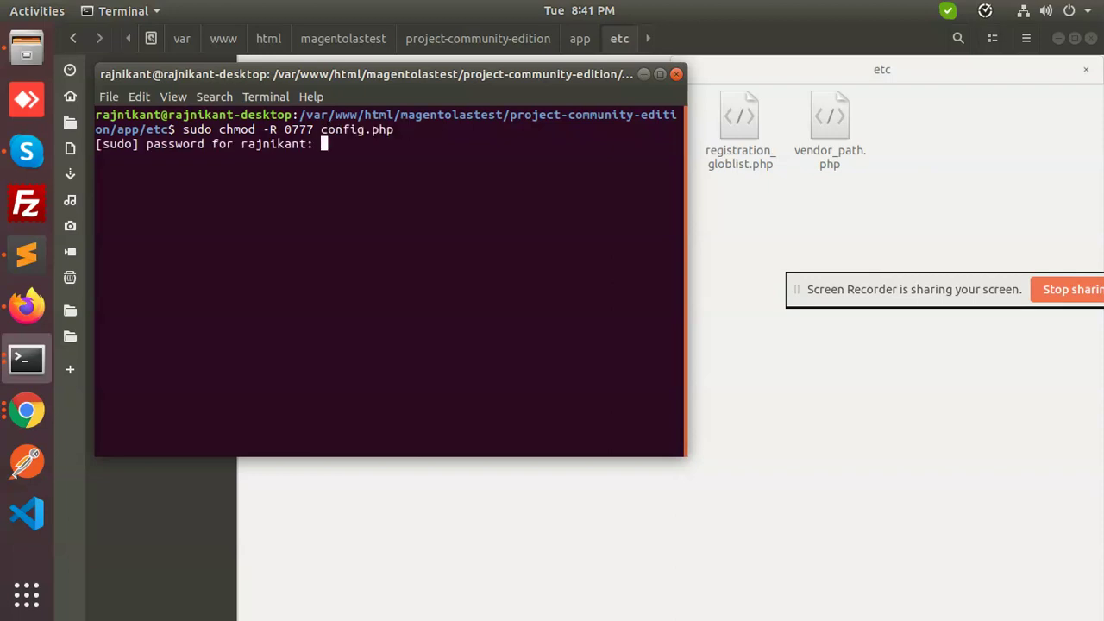
{"action": "key", "text": "Return"}
{"action": "key", "text": "alt+Tab"}
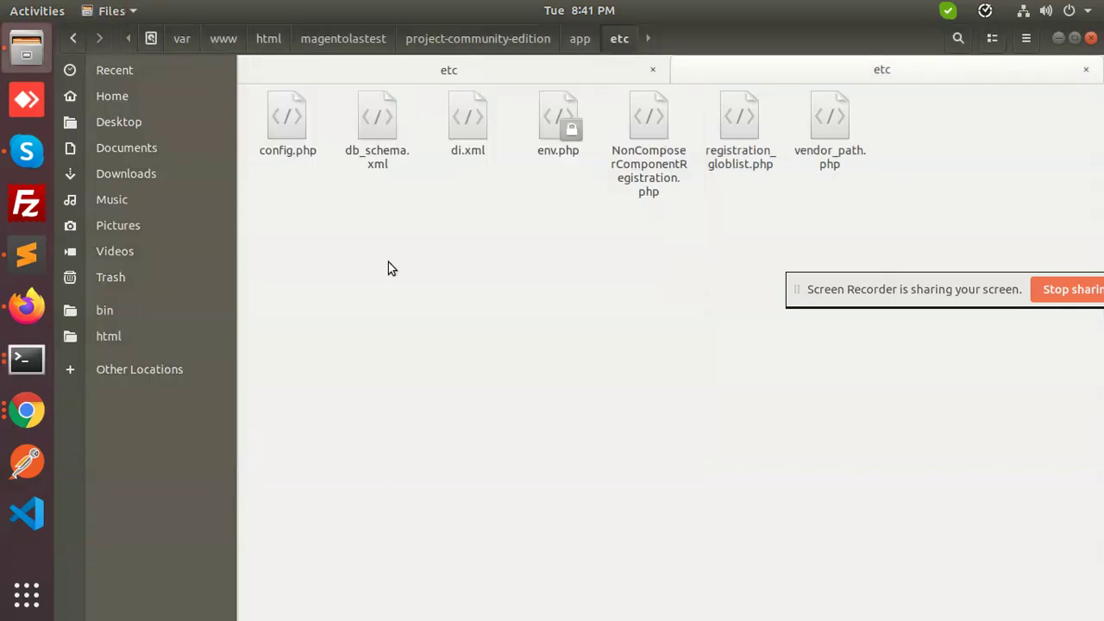
Reopen config.php in Sublime Text, save it with TwoFactorAuth at 0, and close the small terminal.
{"action": "right_click", "coordinate": [296, 150]}
{"action": "left_click", "coordinate": [320, 158]}
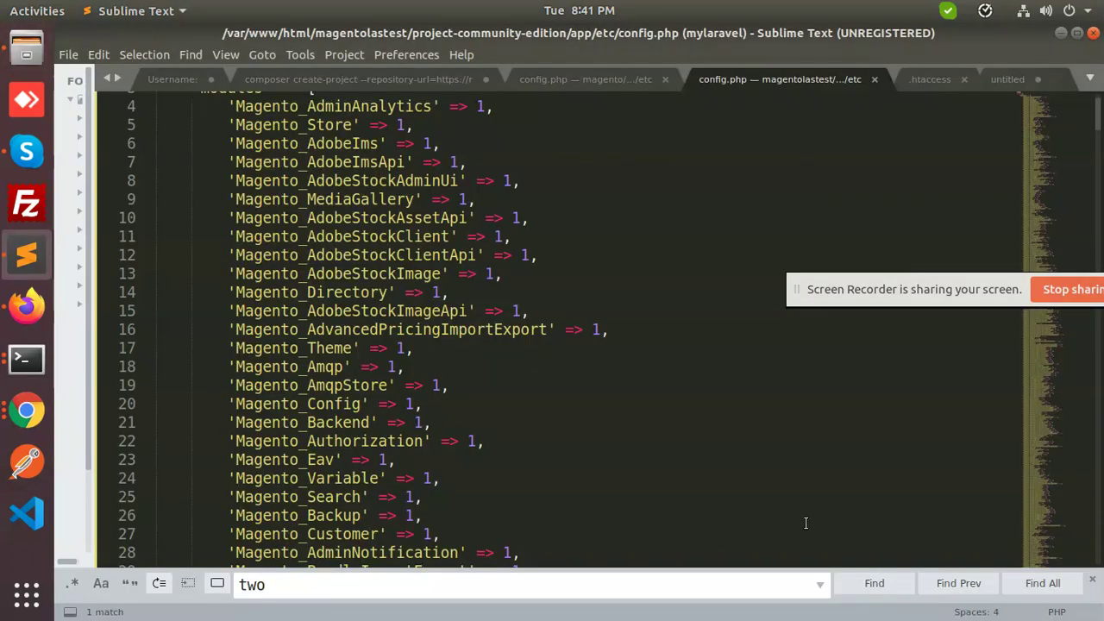
{"action": "left_click", "coordinate": [869, 583]}
{"action": "left_click", "coordinate": [506, 328]}
{"action": "key", "text": "ctrl+s"}
{"action": "left_click", "coordinate": [26, 358]}
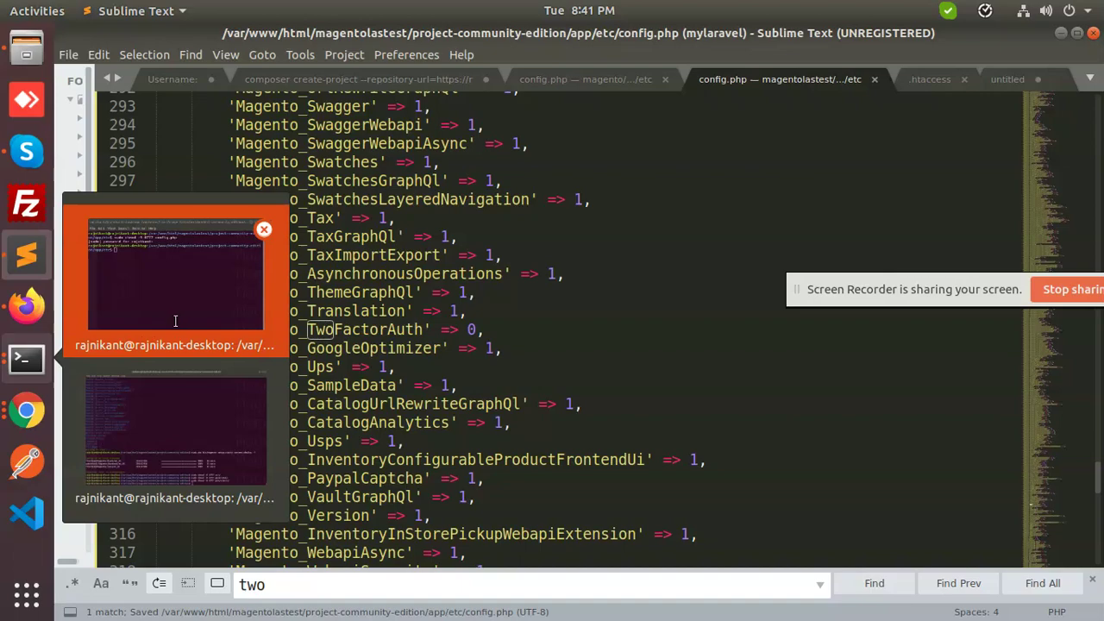
{"action": "left_click", "coordinate": [174, 320]}
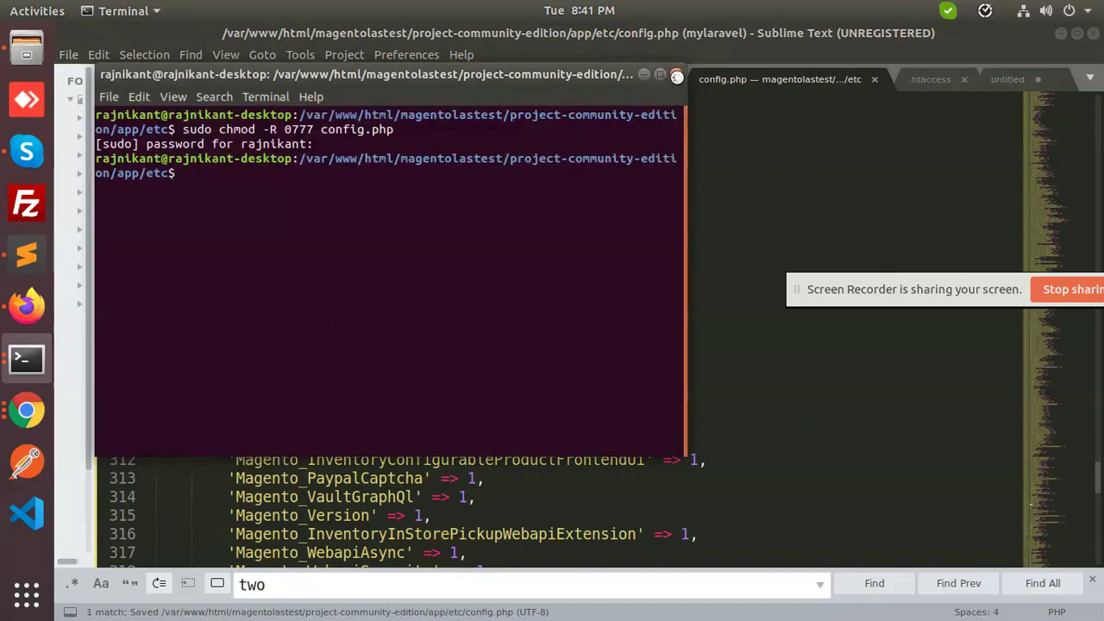
{"action": "left_click", "coordinate": [677, 77]}
Flush the Magento caches with 'sudo php bin/magento c:f' in the main terminal.
{"action": "left_click", "coordinate": [26, 358]}
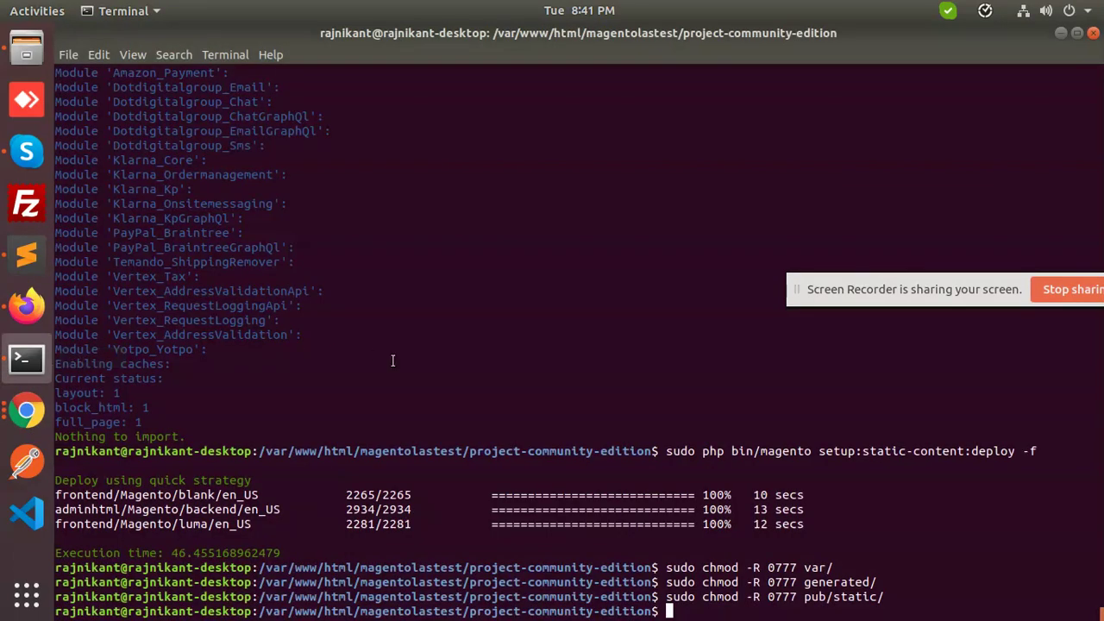
{"action": "type", "text": "sudo php/bi"}
{"action": "key", "text": "BackSpace"}
{"action": "key", "text": "BackSpace"}
{"action": "key", "text": "BackSpace"}
{"action": "type", "text": "bin/maf"}
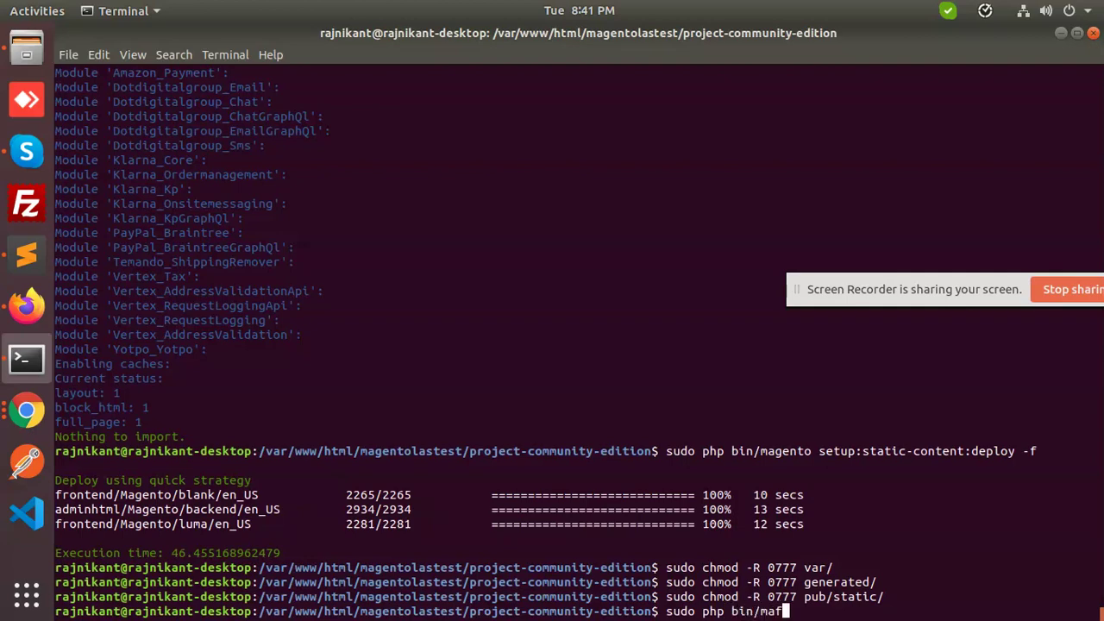
{"action": "key", "text": "BackSpace"}
{"action": "type", "text": "gento c:f"}
{"action": "key", "text": "Return"}
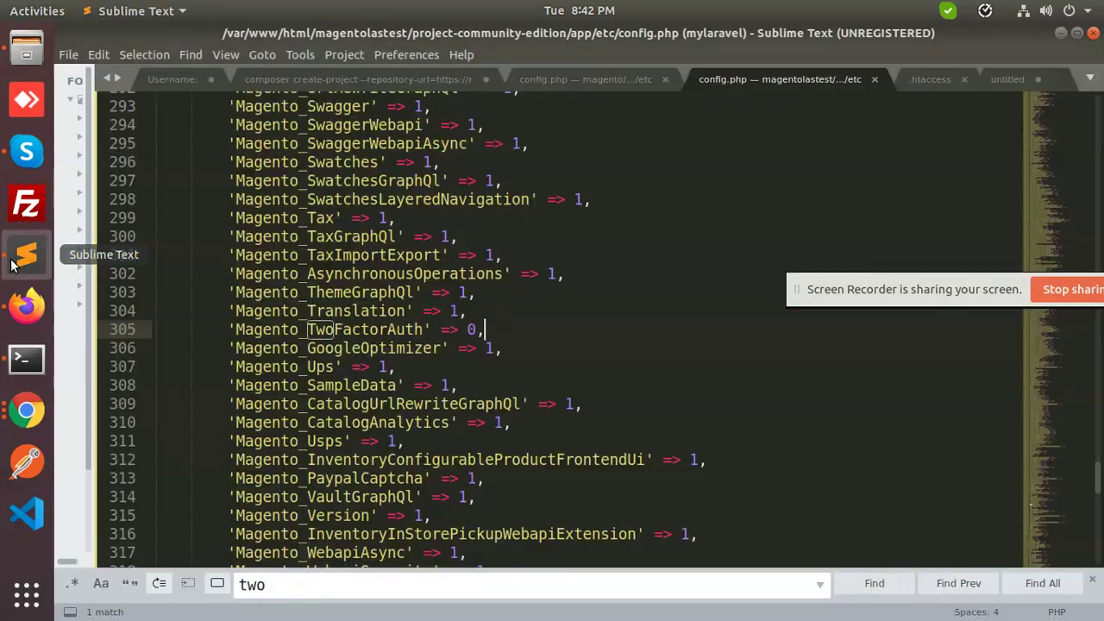
Copy the three chmod 0777 commands for var/, generated/, pub/static/ from Sublime and run them in Terminal.
{"action": "left_click", "coordinate": [26, 254]}
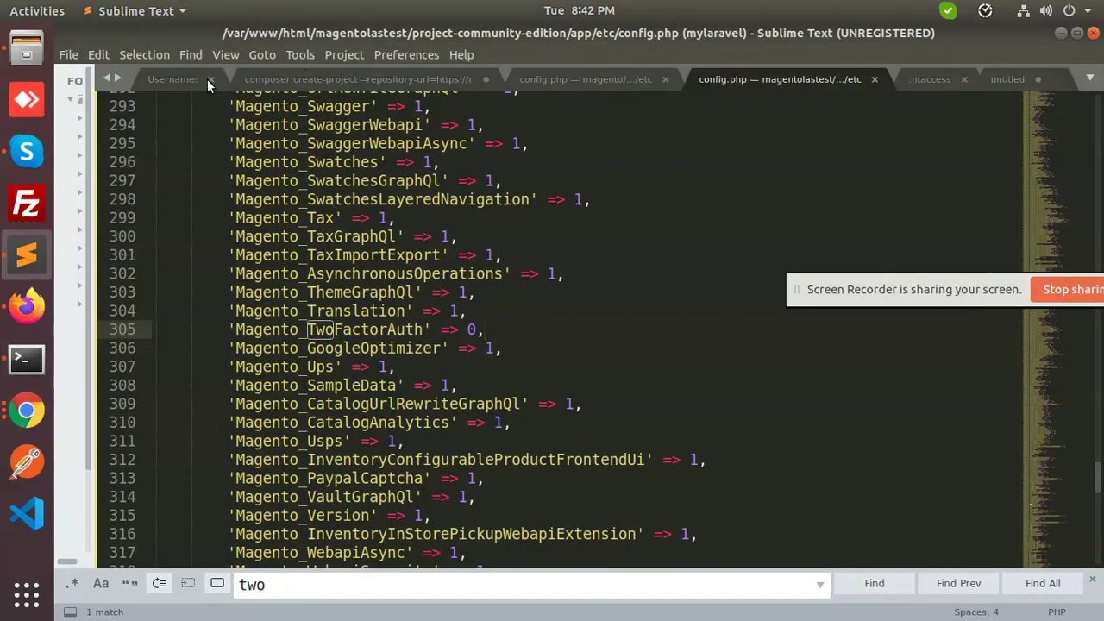
{"action": "left_click", "coordinate": [296, 78]}
{"action": "scroll", "coordinate": [552, 344], "scroll_direction": "up", "scroll_amount": 3}
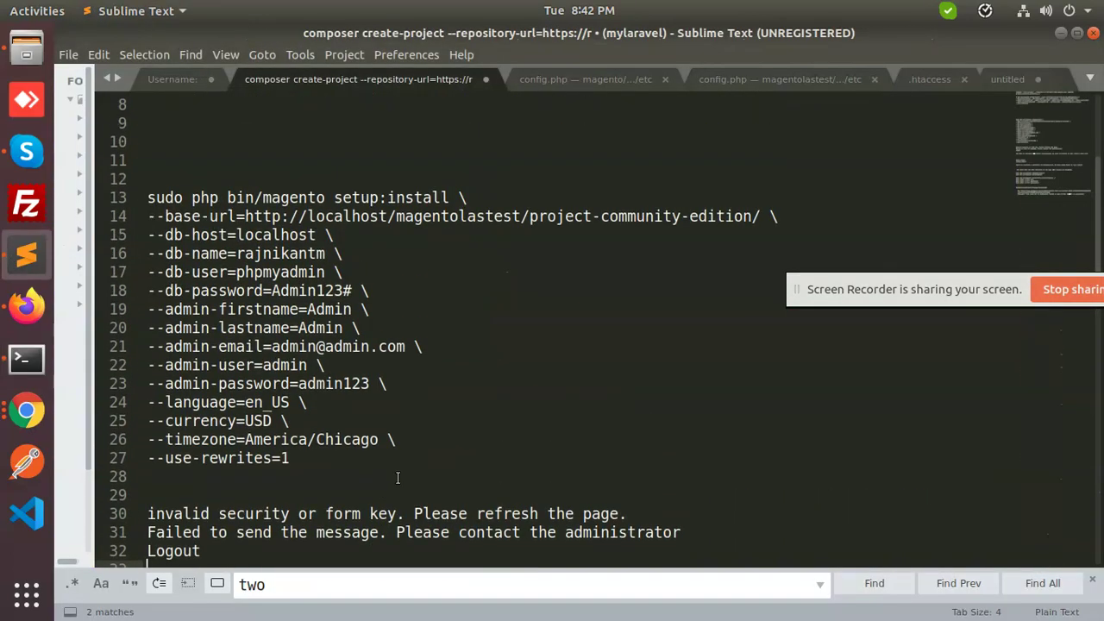
{"action": "left_click_drag", "start_coordinate": [1077, 155], "coordinate": [1078, 219]}
{"action": "left_click_drag", "start_coordinate": [414, 213], "coordinate": [147, 181]}
{"action": "key", "text": "ctrl+c"}
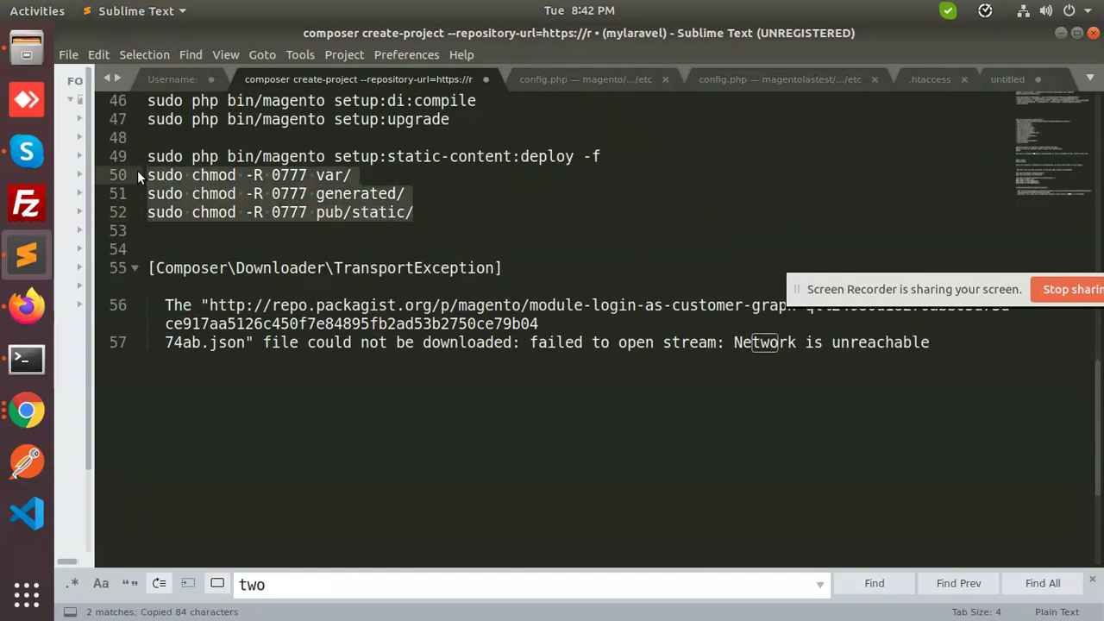
{"action": "key", "text": "alt+Tab"}
{"action": "right_click", "coordinate": [628, 437]}
{"action": "left_click", "coordinate": [667, 481]}
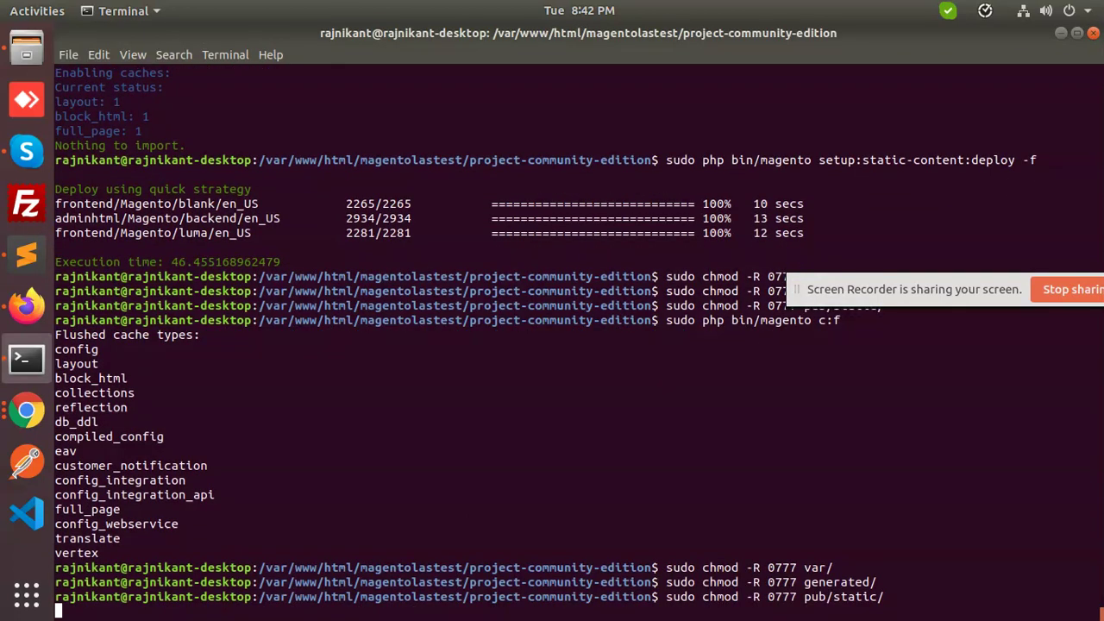
{"action": "left_click", "coordinate": [26, 307]}
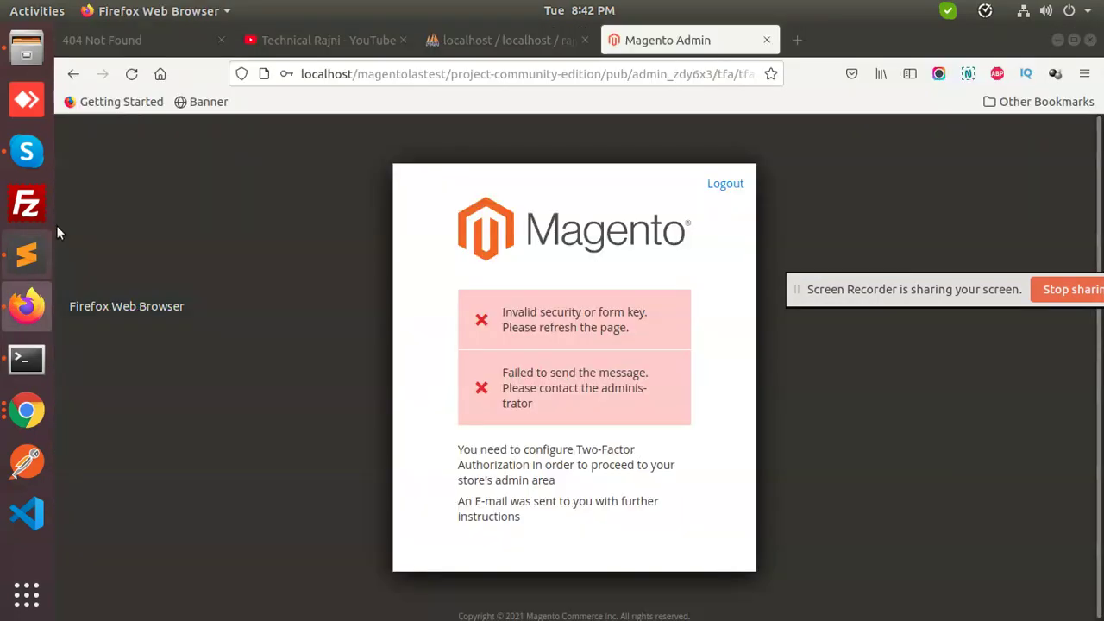
Reload the Magento Admin tab so the Dashboard loads past the two-factor setup screen.
{"action": "left_click", "coordinate": [132, 76]}
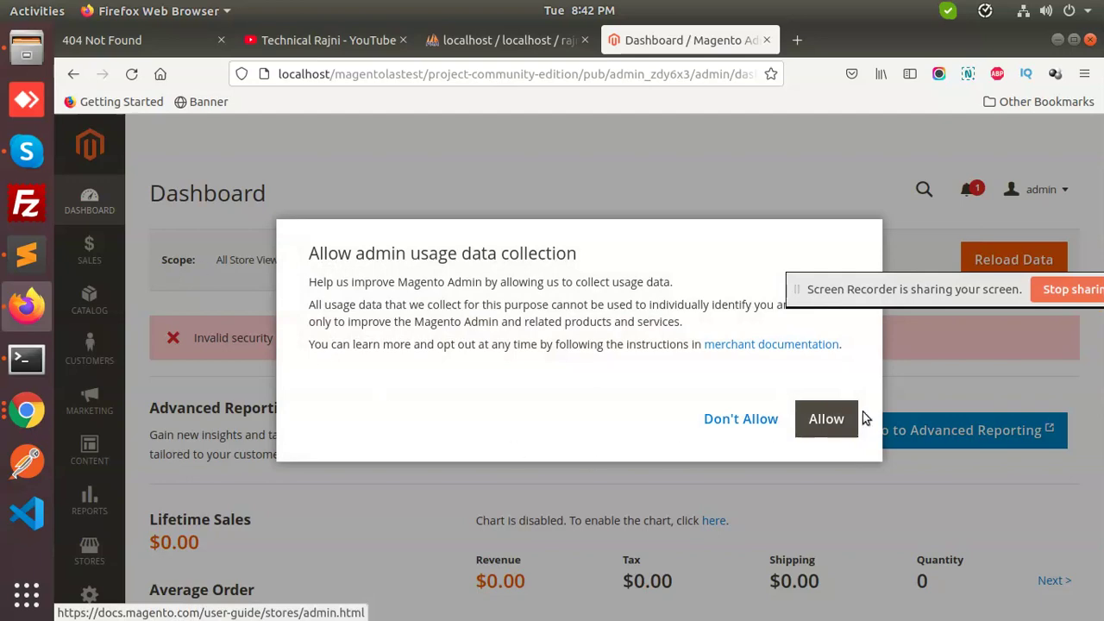
Allow admin usage data collection, look over the Dashboard, and go to Catalog.
{"action": "left_click", "coordinate": [827, 419]}
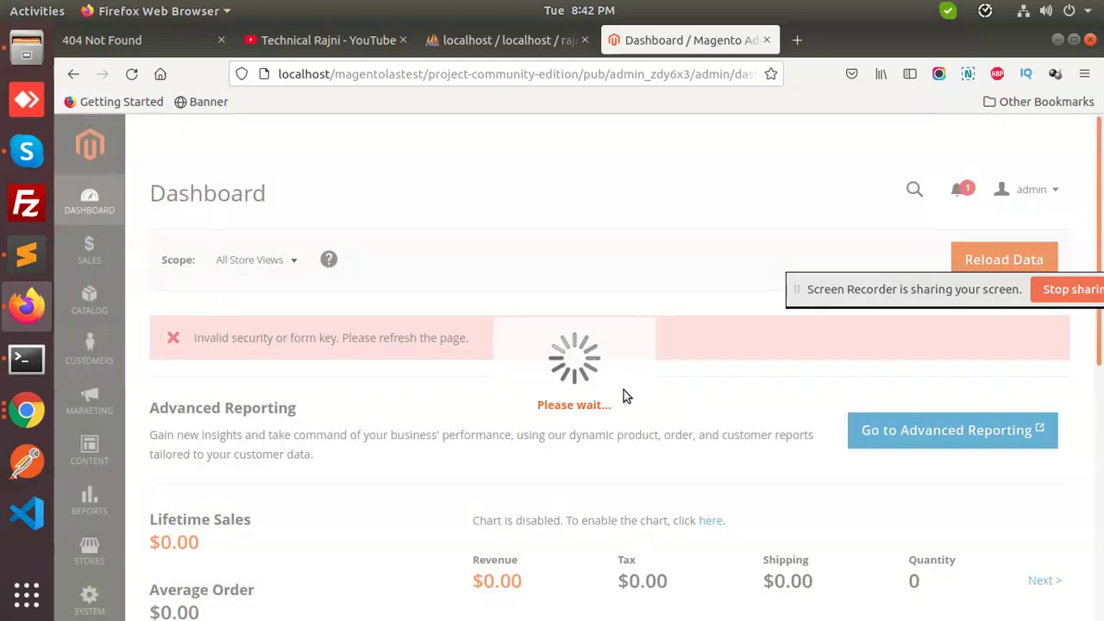
{"action": "left_click_drag", "start_coordinate": [1097, 214], "coordinate": [1080, 480]}
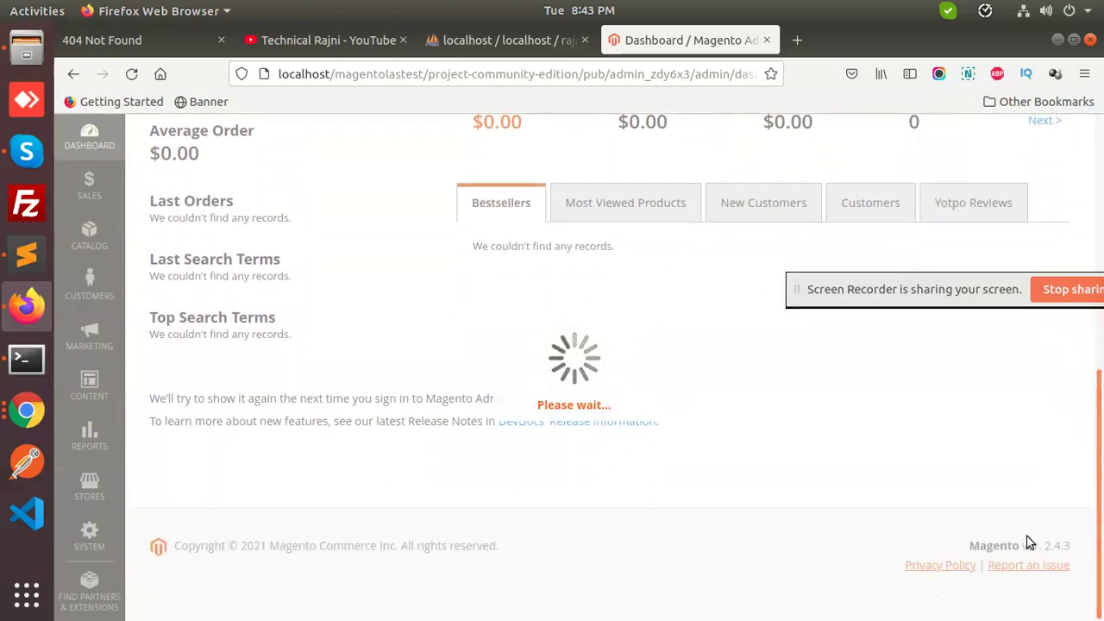
{"action": "scroll", "coordinate": [544, 431], "scroll_direction": "up", "scroll_amount": 4}
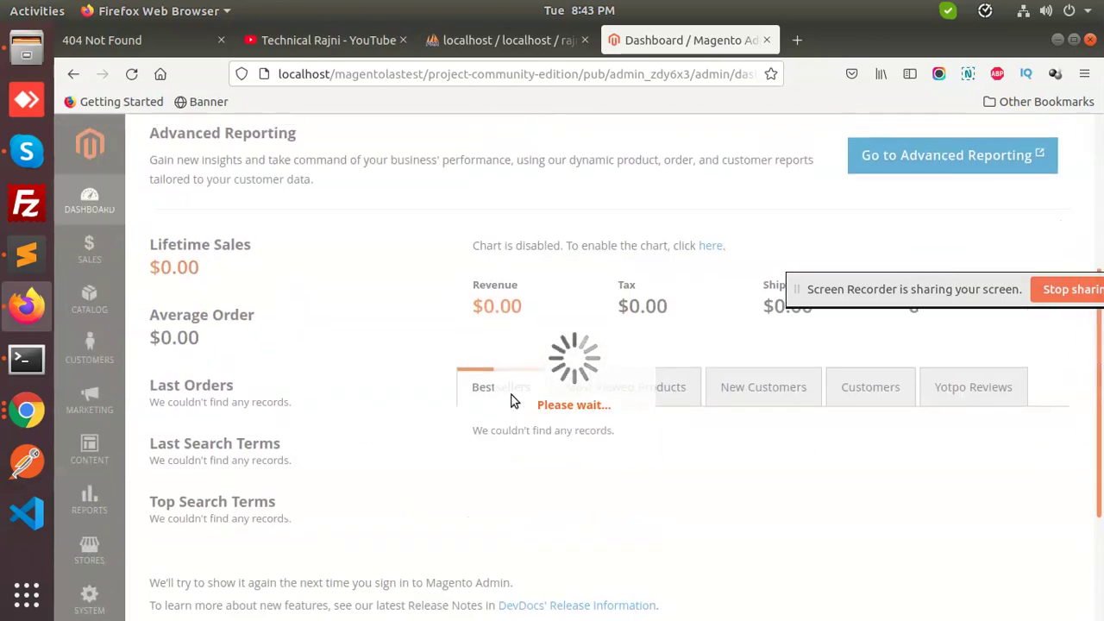
{"action": "scroll", "coordinate": [603, 276], "scroll_direction": "up", "scroll_amount": 2}
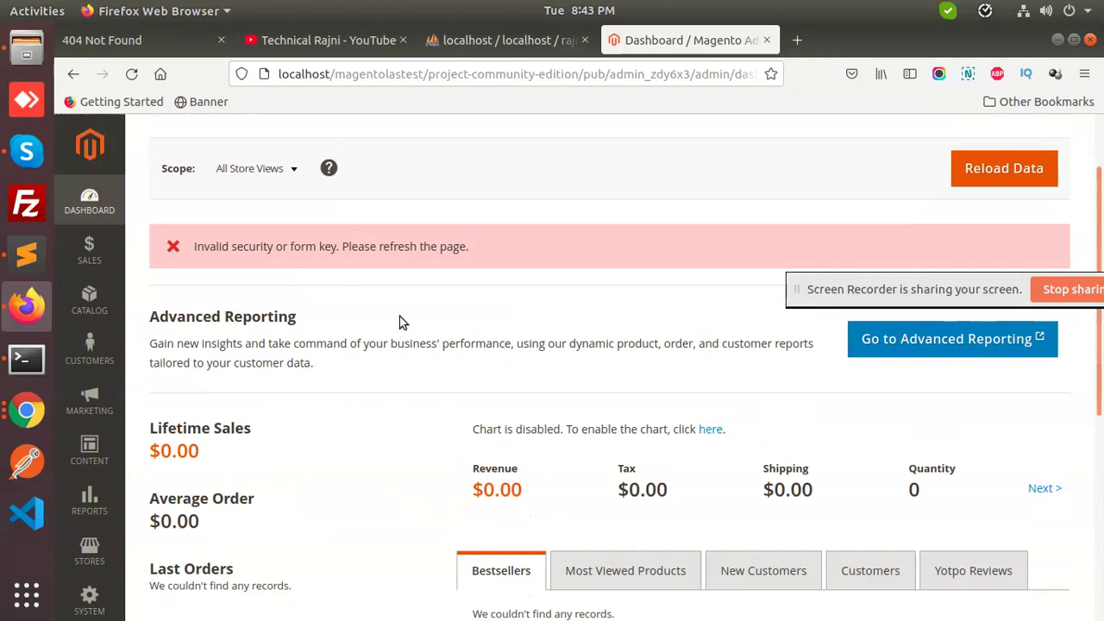
{"action": "scroll", "coordinate": [402, 320], "scroll_direction": "down", "scroll_amount": 3}
{"action": "scroll", "coordinate": [94, 541], "scroll_direction": "down", "scroll_amount": 3}
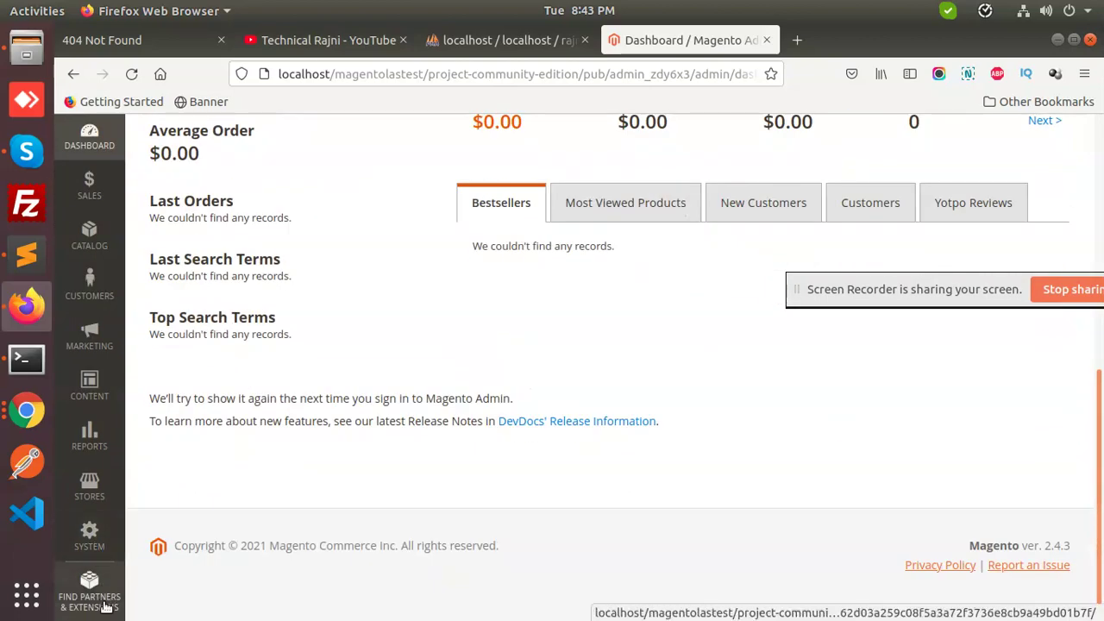
{"action": "scroll", "coordinate": [103, 345], "scroll_direction": "up", "scroll_amount": 5}
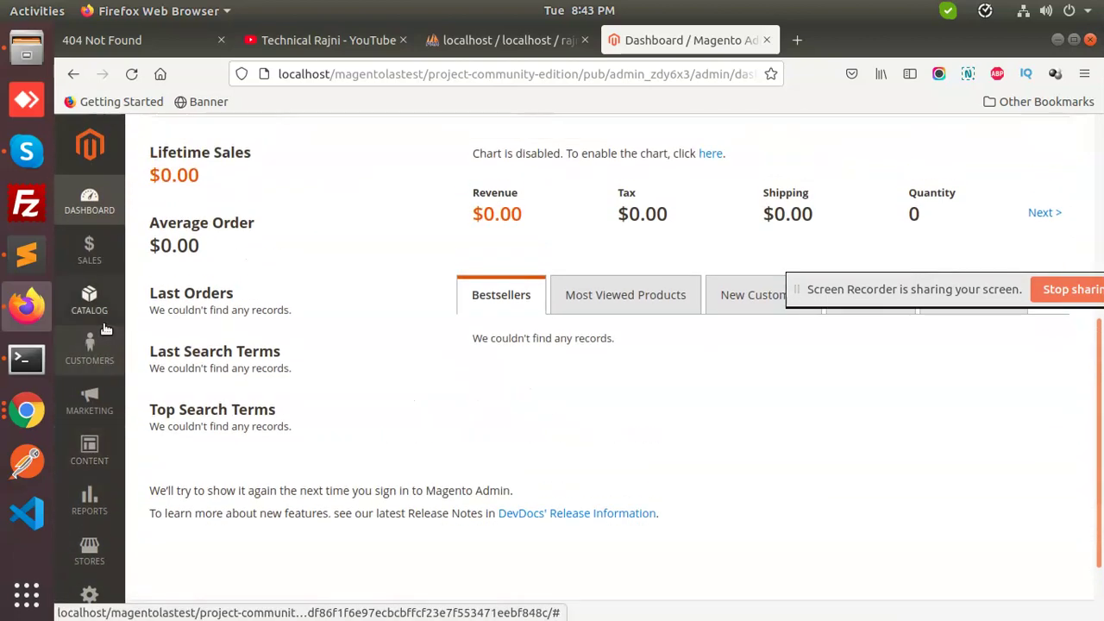
{"action": "left_click", "coordinate": [98, 306]}
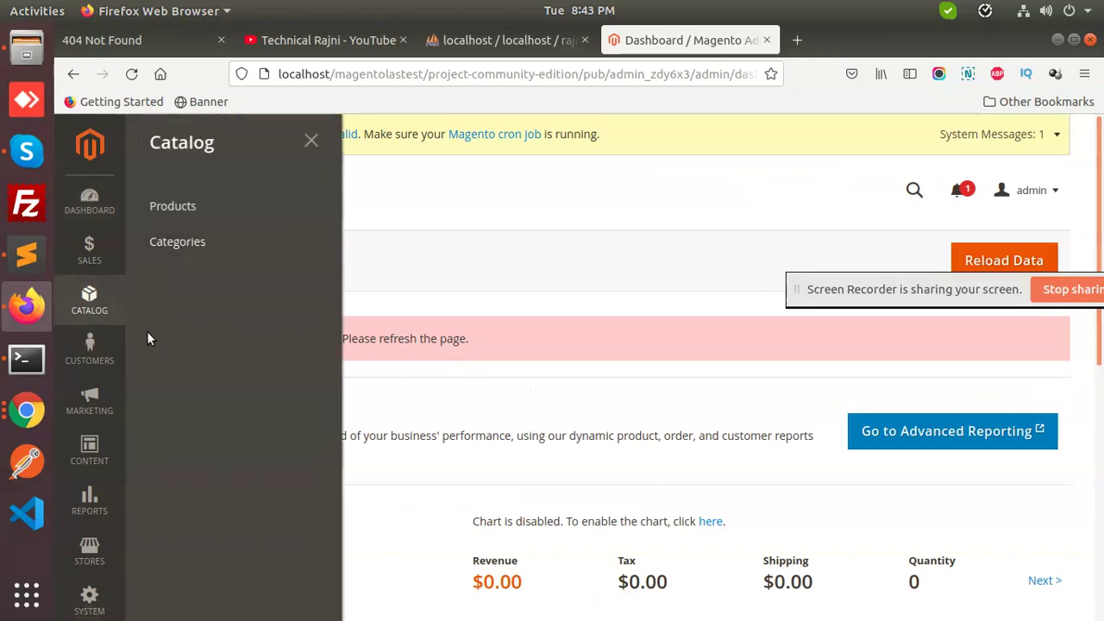
{"action": "left_click", "coordinate": [90, 448]}
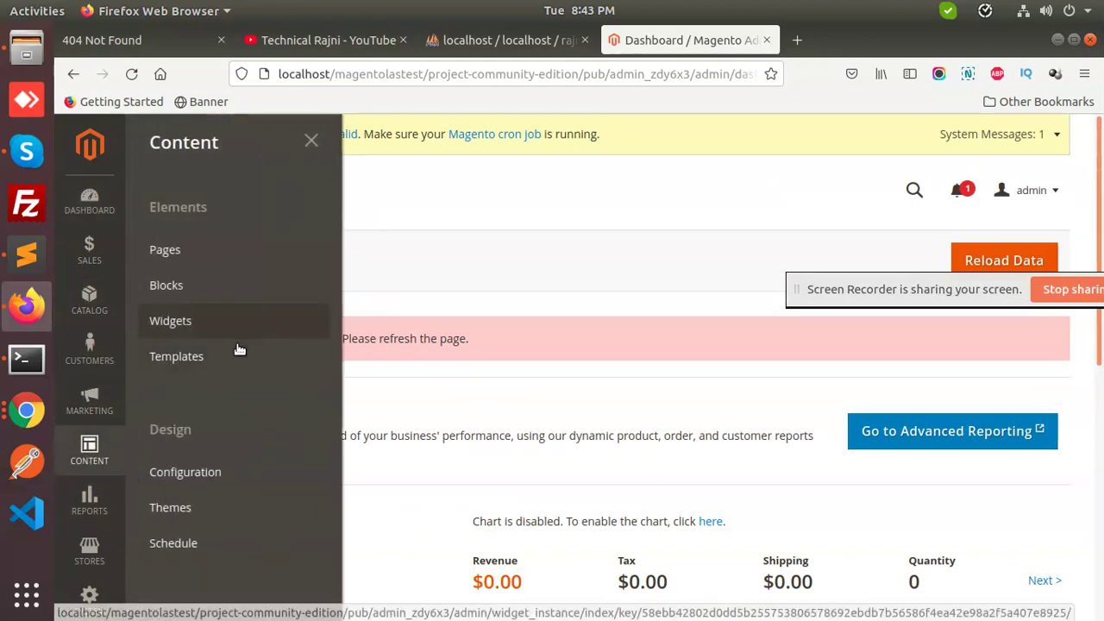
{"action": "scroll", "coordinate": [240, 337], "scroll_direction": "down", "scroll_amount": 2}
{"action": "left_click", "coordinate": [96, 412]}
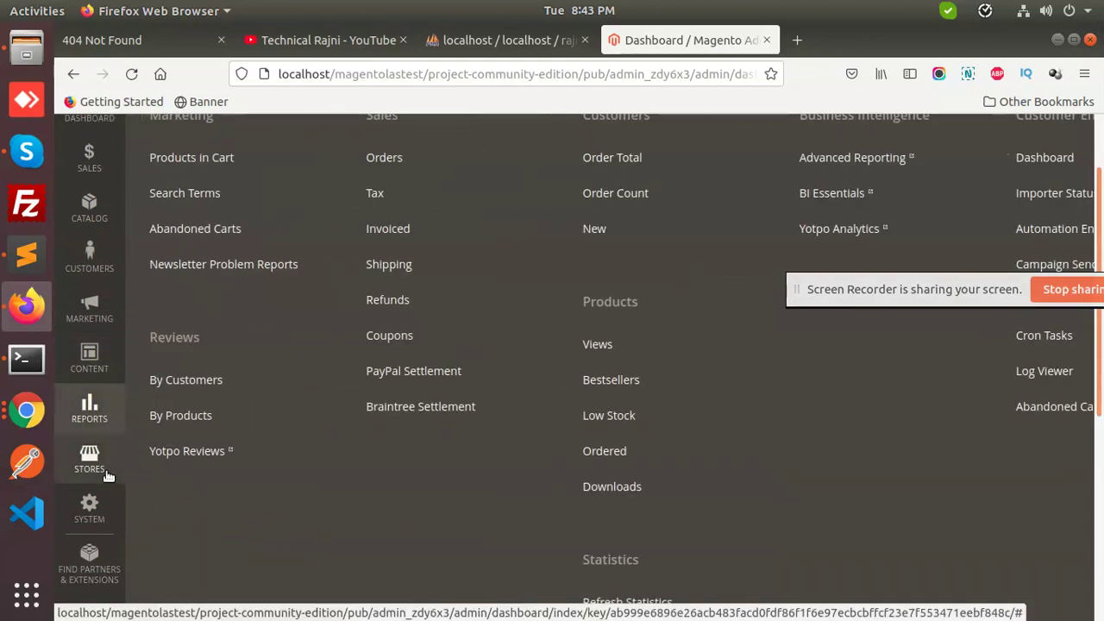
{"action": "left_click", "coordinate": [92, 357]}
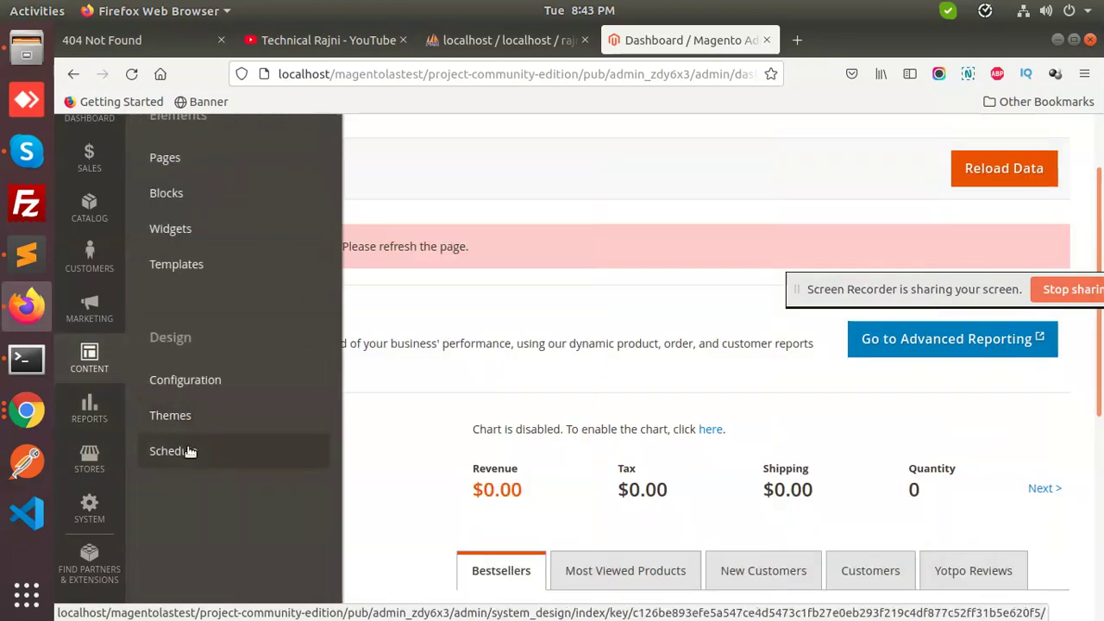
{"action": "left_click", "coordinate": [101, 424]}
{"action": "scroll", "coordinate": [672, 397], "scroll_direction": "up", "scroll_amount": 2}
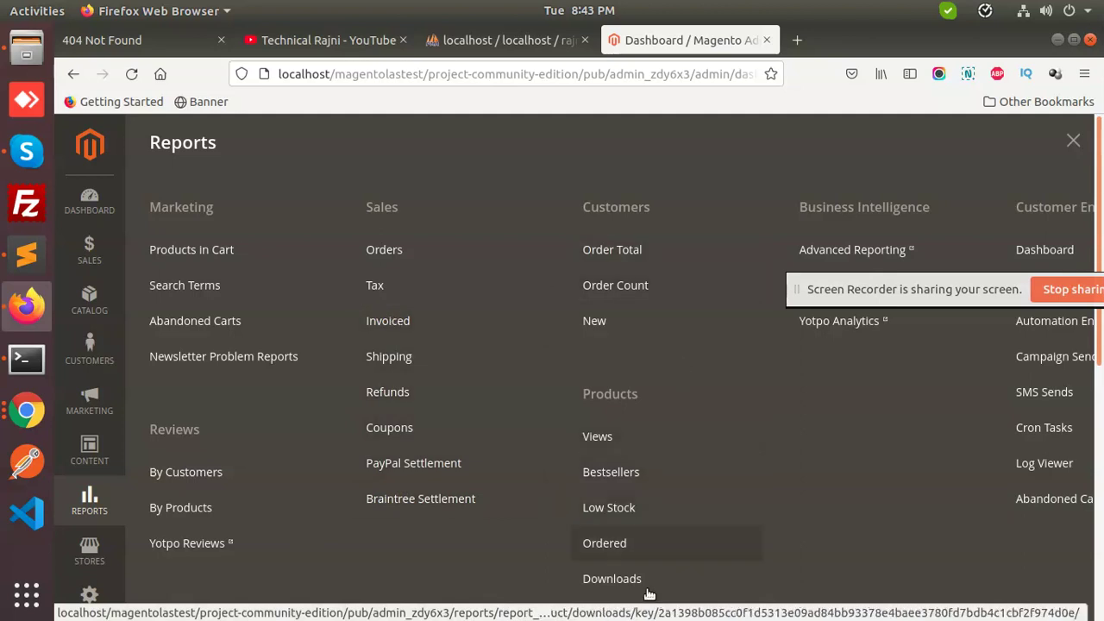
{"action": "left_click_drag", "start_coordinate": [621, 608], "coordinate": [1060, 578]}
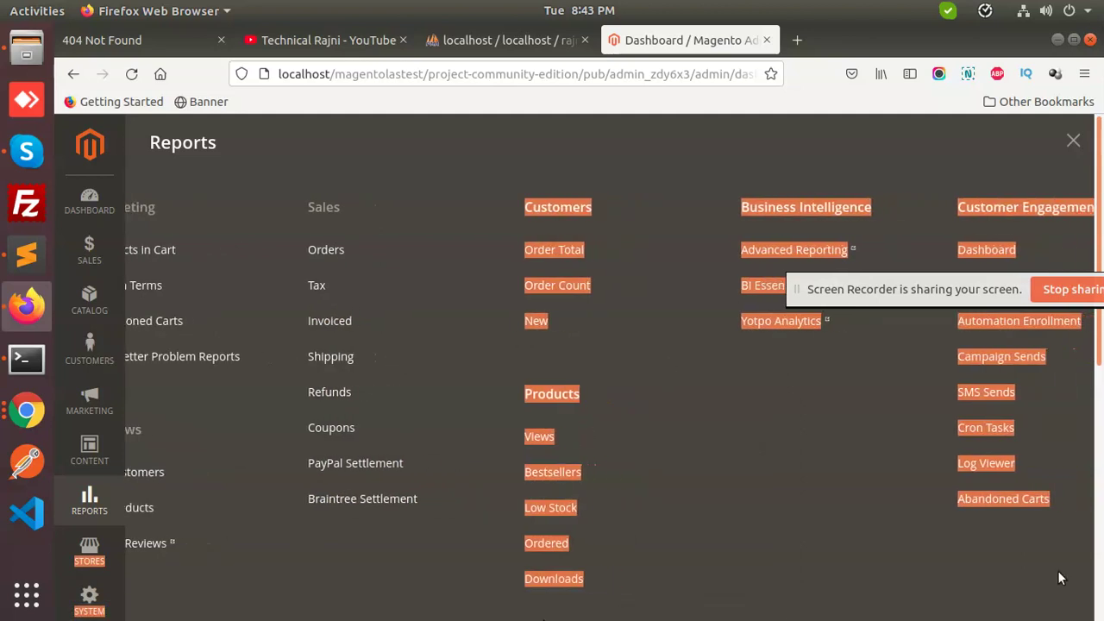
{"action": "left_click", "coordinate": [838, 521]}
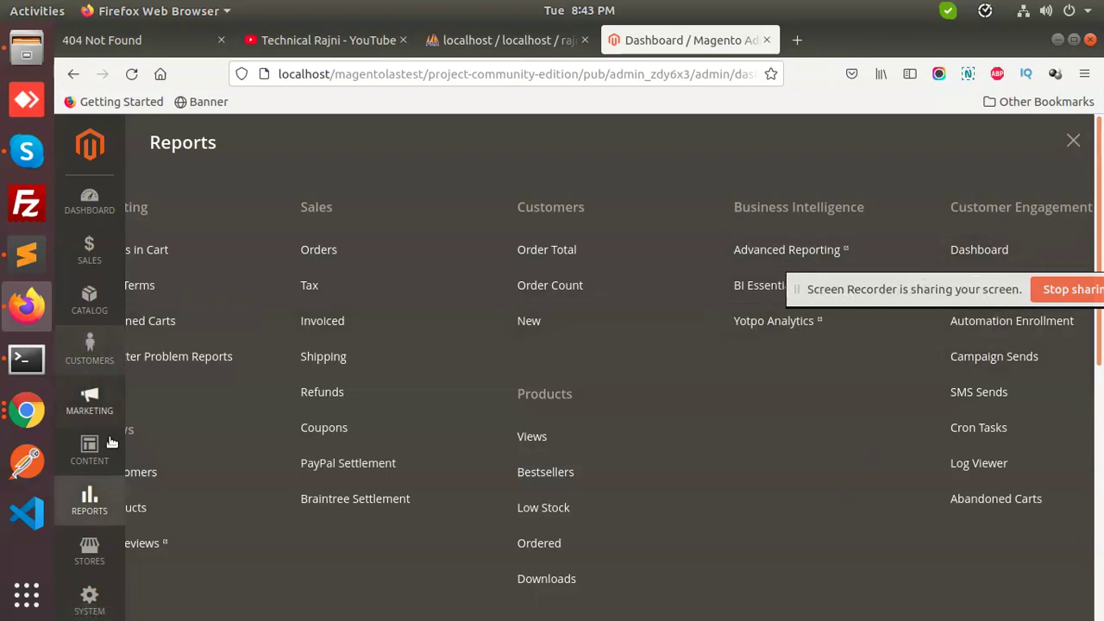
{"action": "left_click", "coordinate": [88, 550]}
{"action": "scroll", "coordinate": [321, 518], "scroll_direction": "down", "scroll_amount": 2}
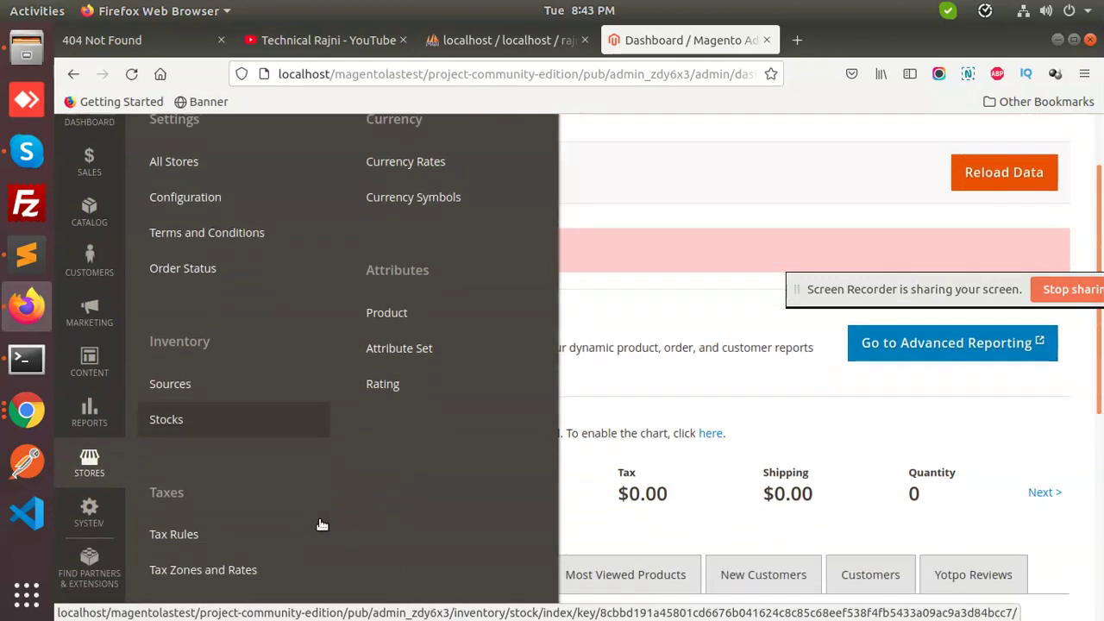
{"action": "scroll", "coordinate": [321, 525], "scroll_direction": "down", "scroll_amount": 5}
{"action": "scroll", "coordinate": [338, 470], "scroll_direction": "up", "scroll_amount": 4}
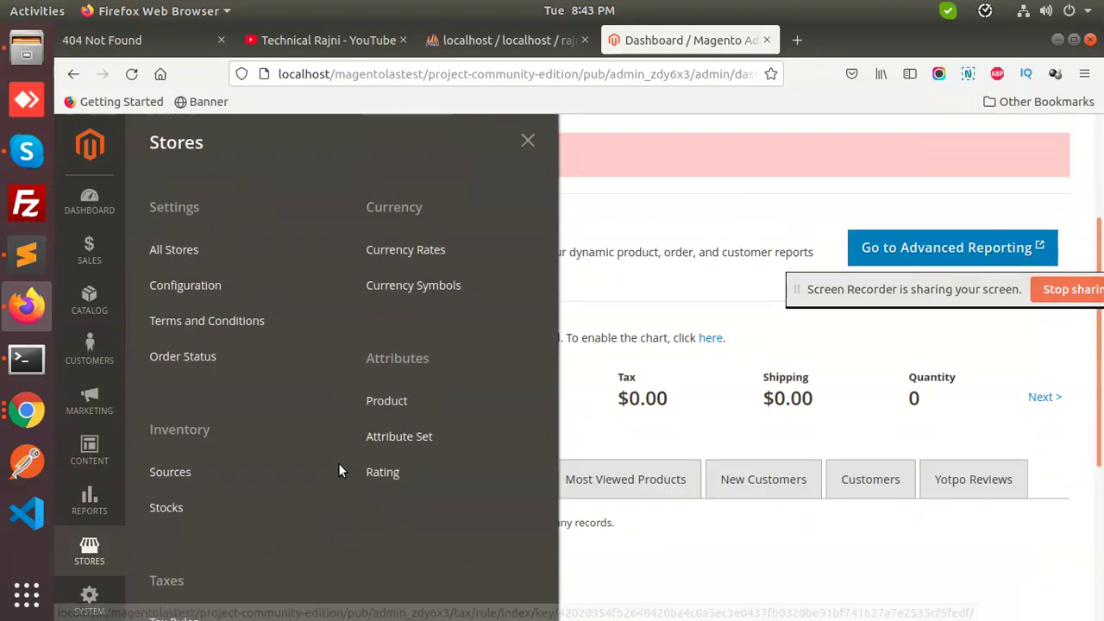
{"action": "left_click", "coordinate": [686, 195]}
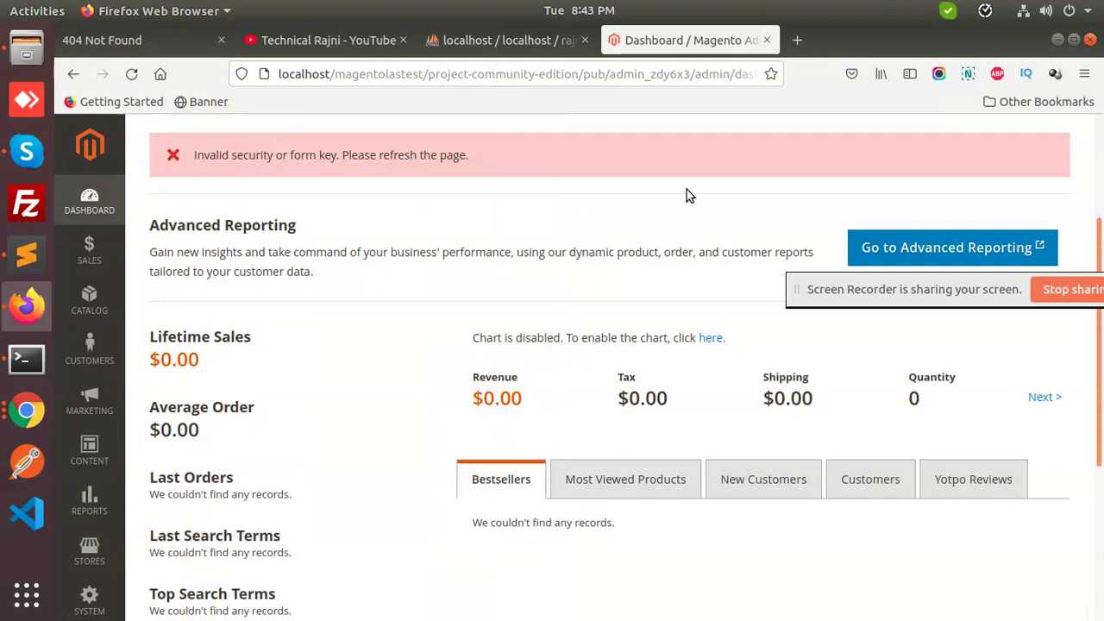